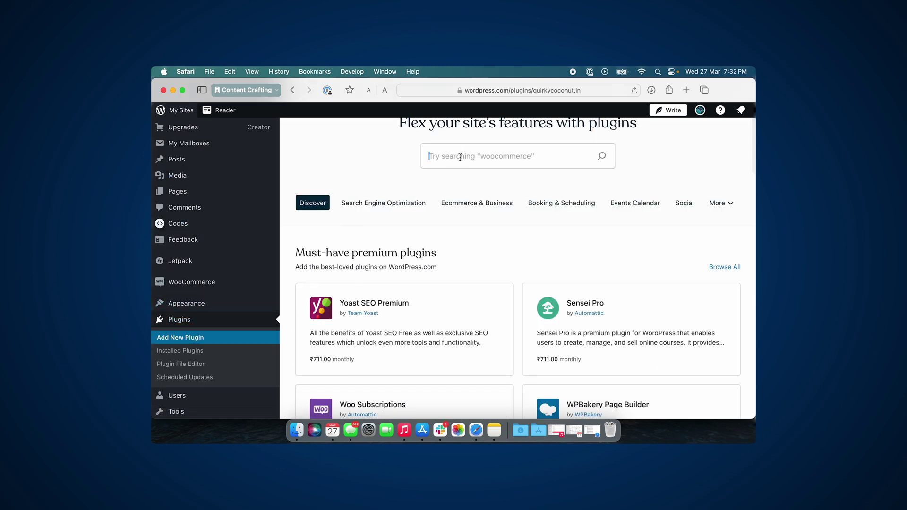
Search for OneSignal, install and activate the OneSignal – Web Push Notifications plugin, then manage it
text(o)
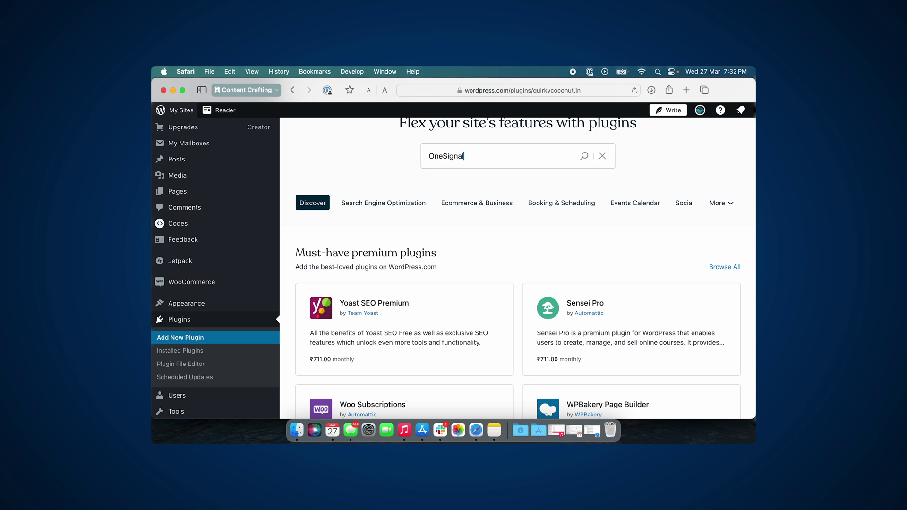
key(Return)
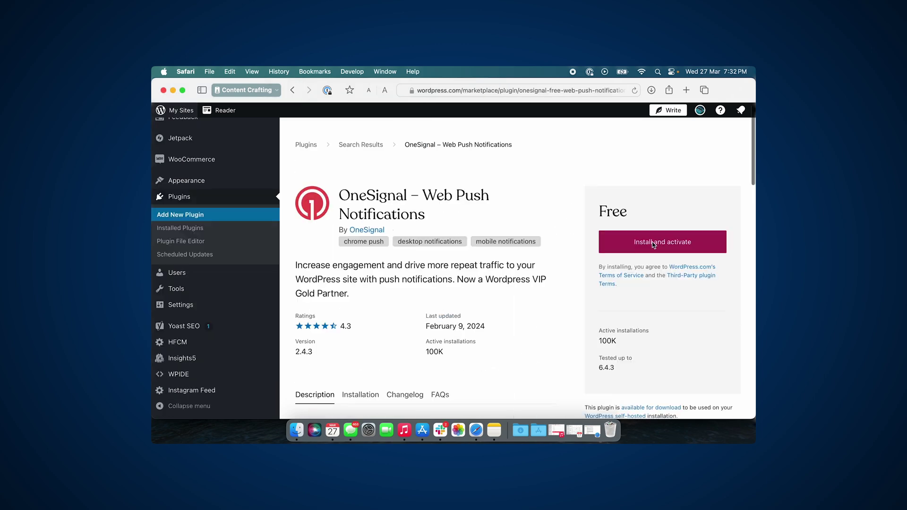
click(654, 244)
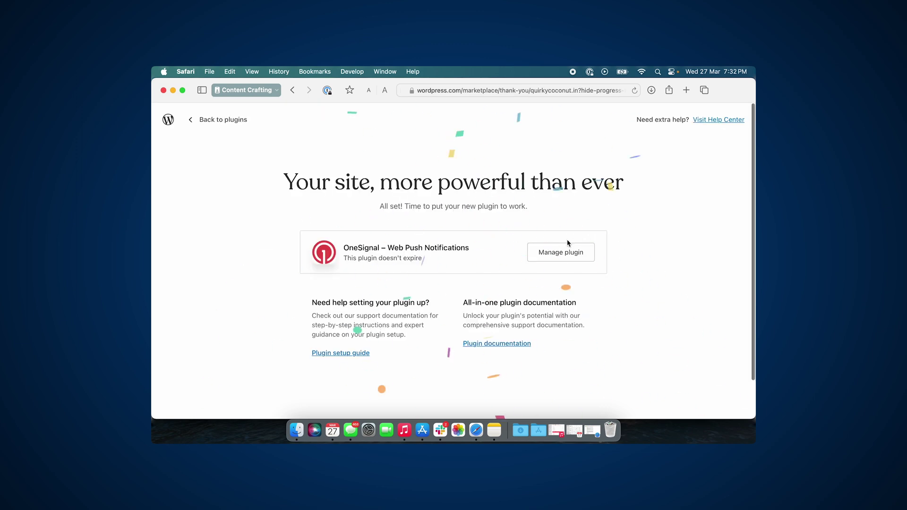
click(567, 254)
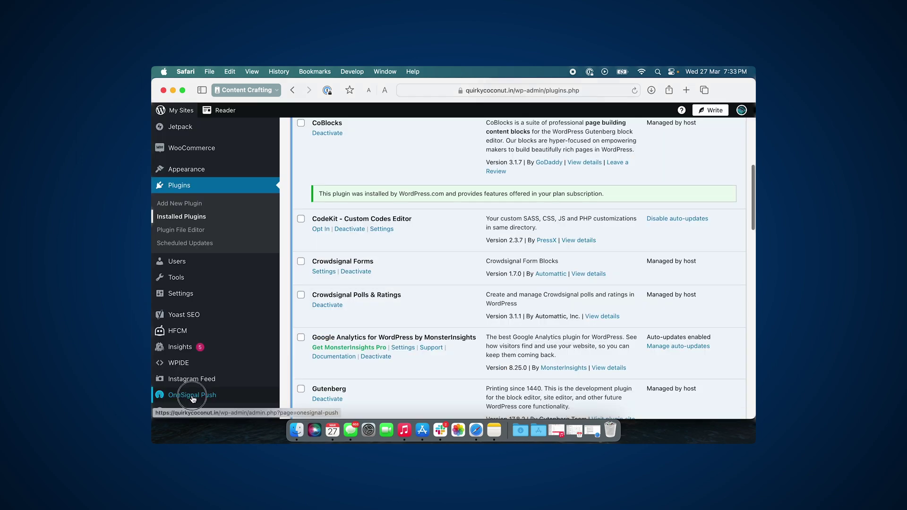
Open the OneSignal Push admin page and scroll through its Setup overview
click(193, 399)
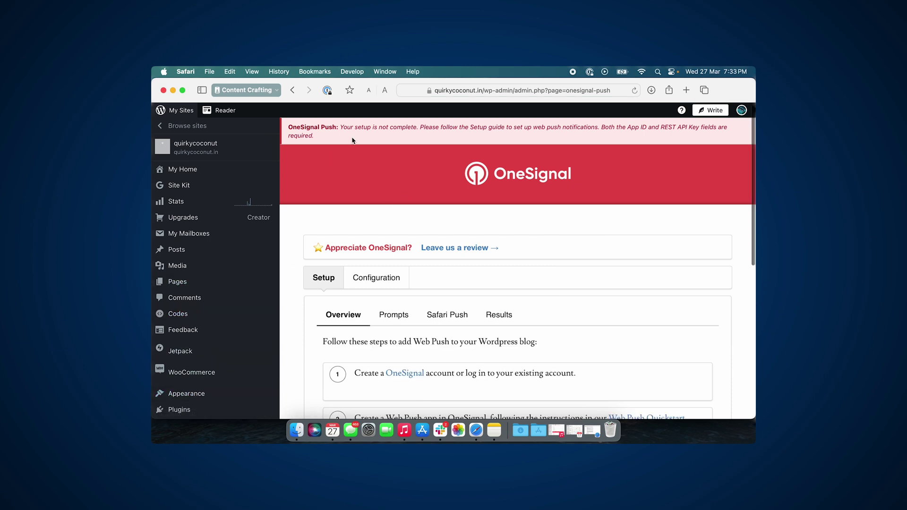
scroll(383, 318, down, 2)
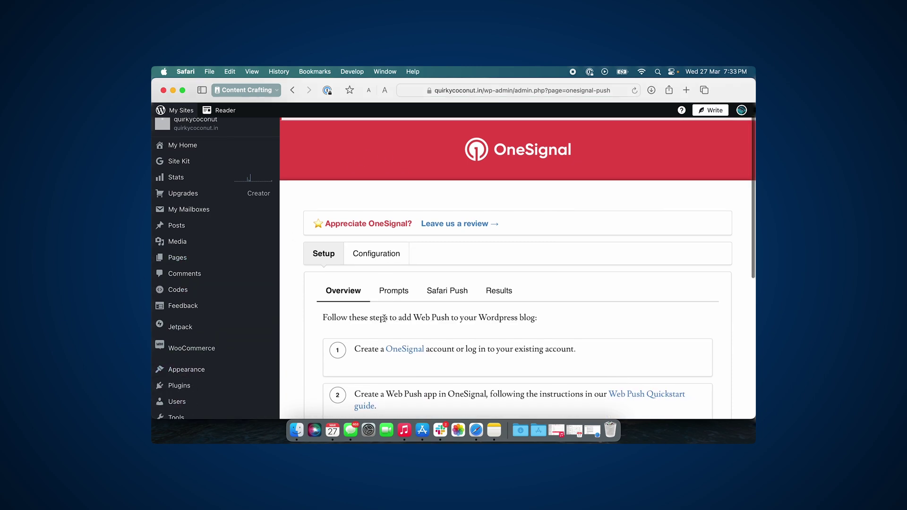
Go to the OneSignal website and submit the signup form with an email and password
click(410, 349)
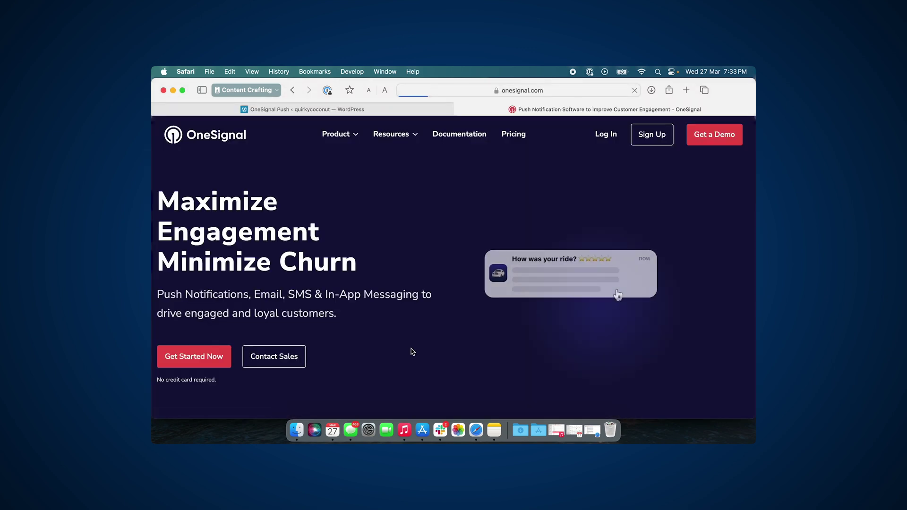
click(654, 138)
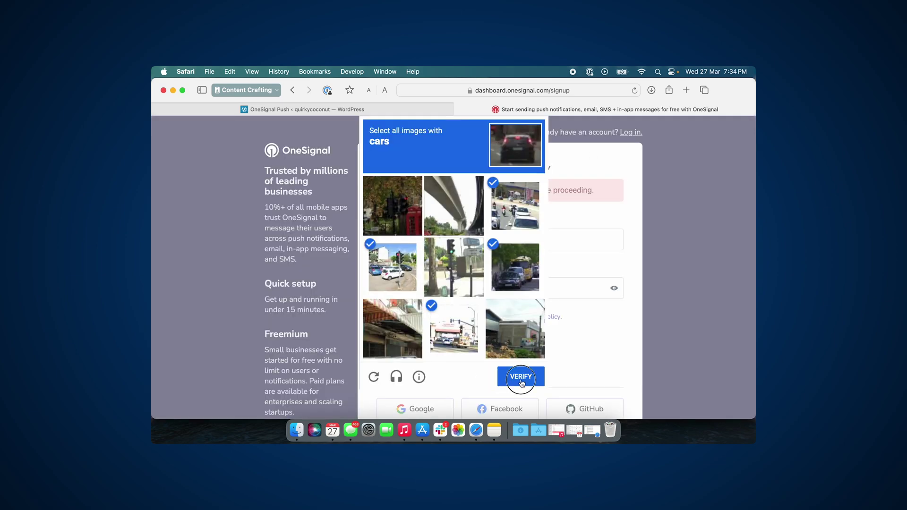
click(521, 382)
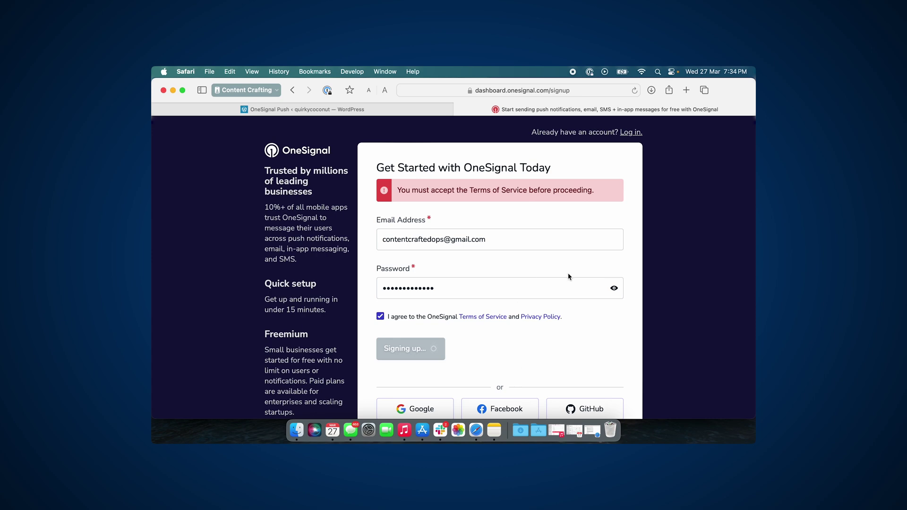
scroll(218, 206, down, 2)
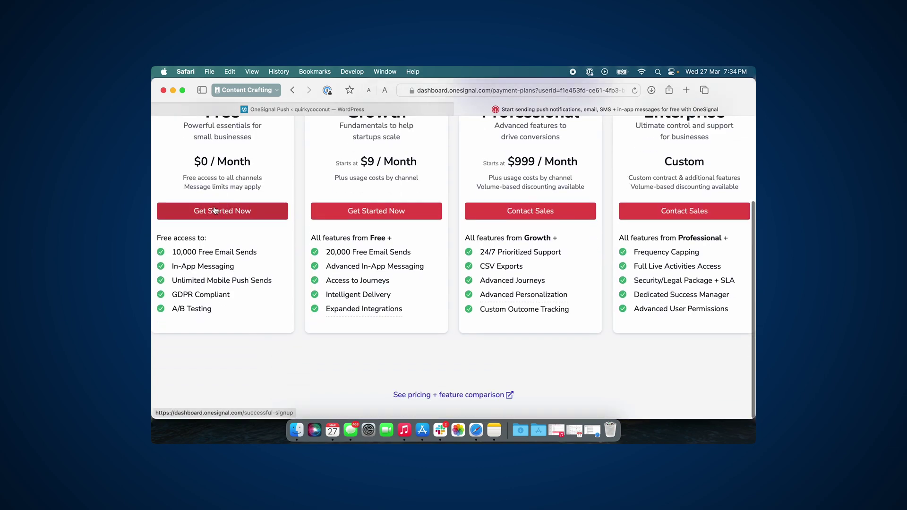
Choose the Free plan and confirm the account from the OneSignal confirmation email in Gmail
click(215, 207)
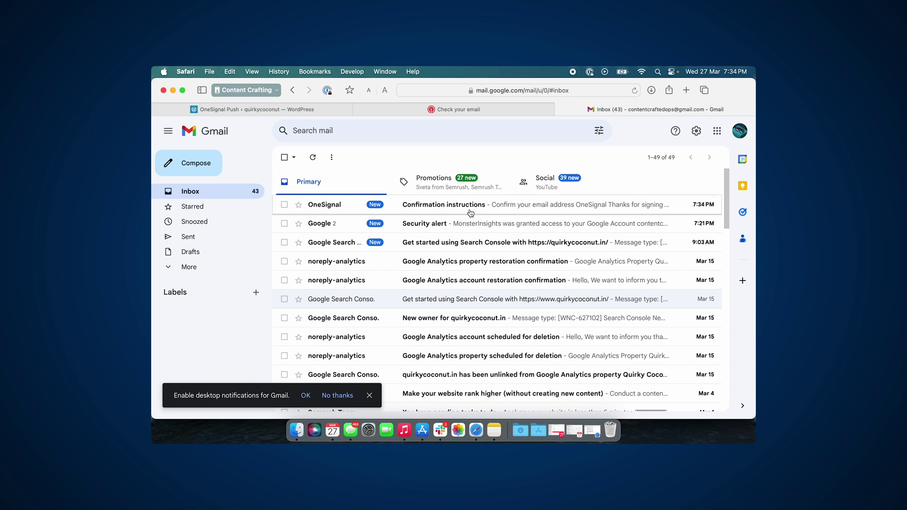
click(435, 204)
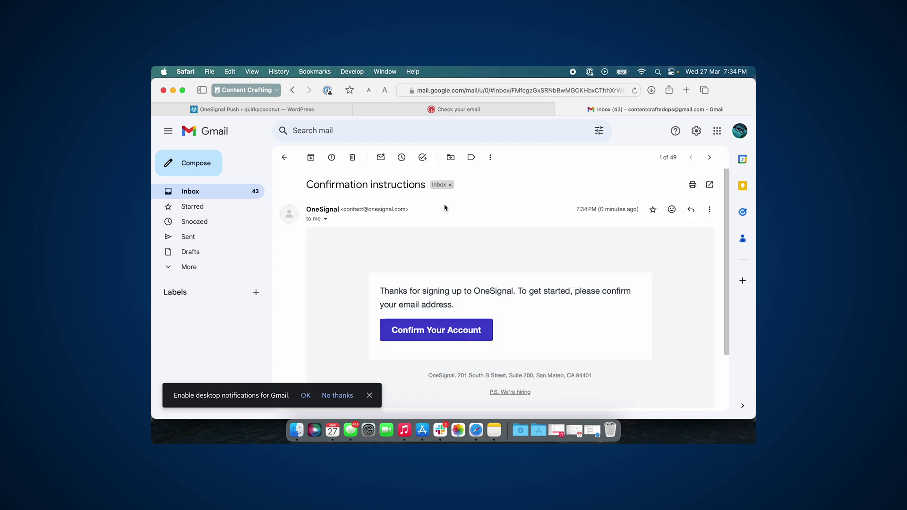
click(429, 334)
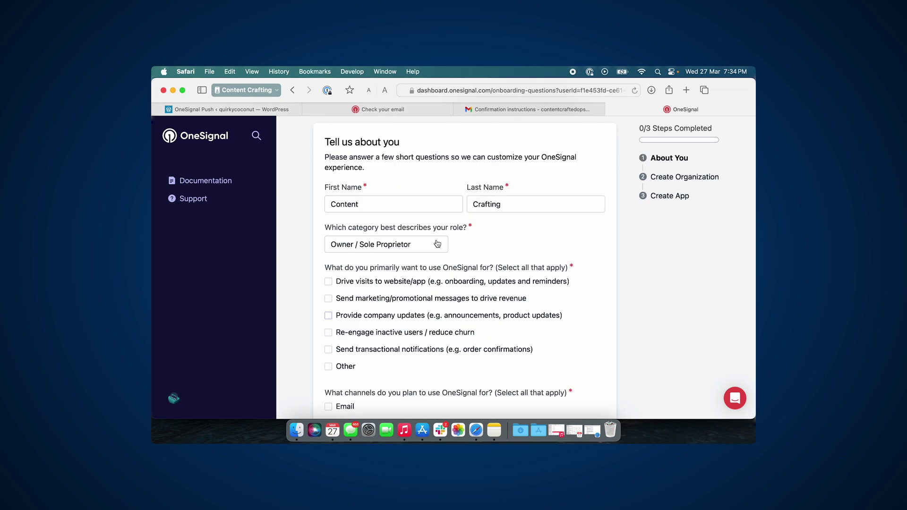
Answer About You with website visits, company updates and re-engaging inactive users as goals, using Push Notifications
scroll(469, 232, down, 2)
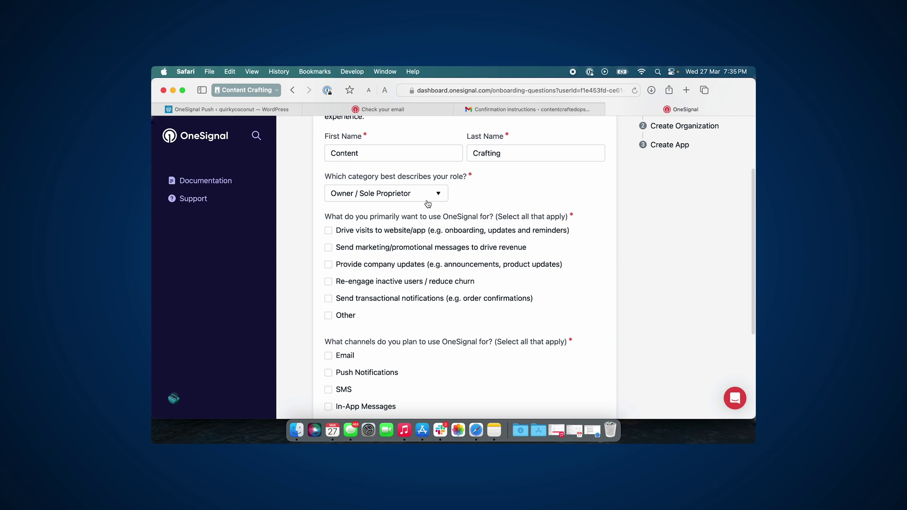
click(394, 231)
scroll(394, 231, down, 1)
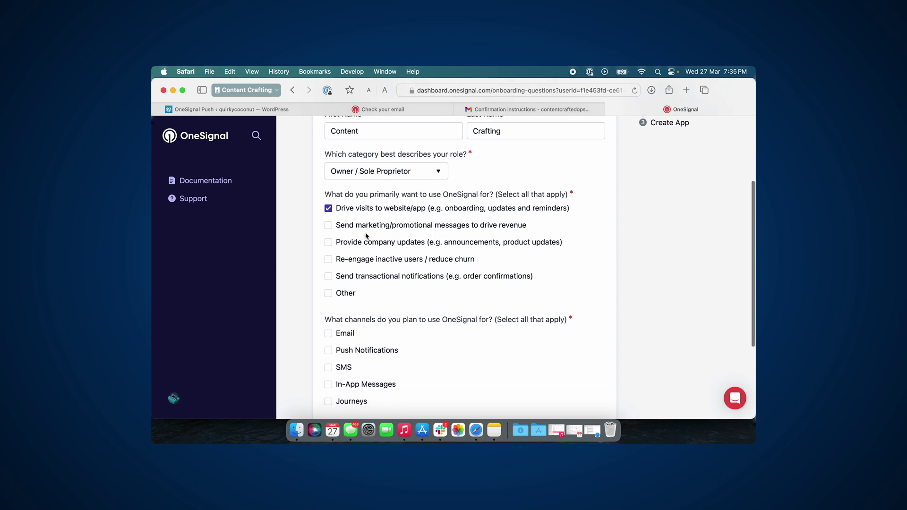
click(365, 242)
click(368, 260)
scroll(368, 262, down, 1)
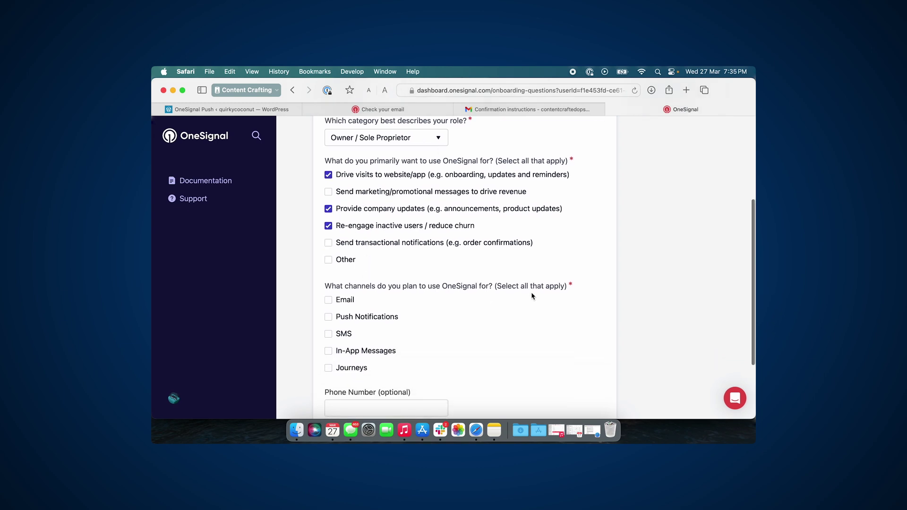
click(346, 317)
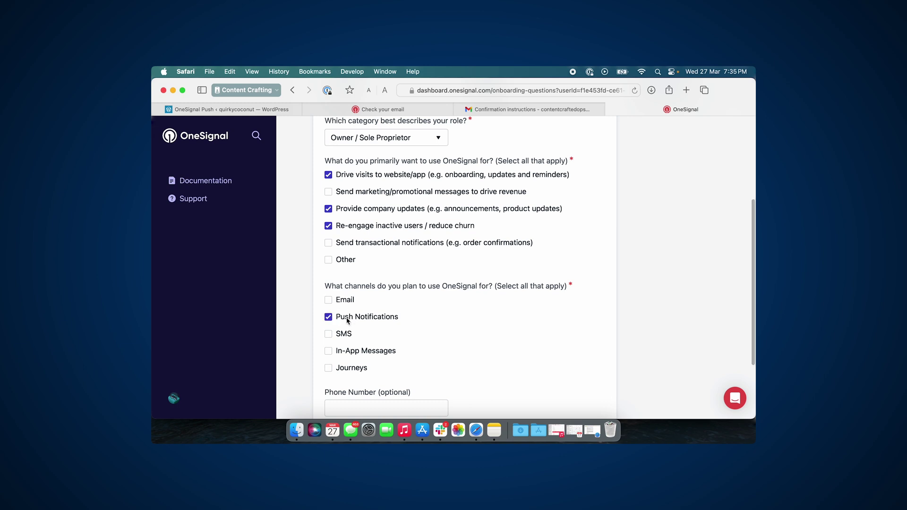
scroll(347, 319, down, 1)
scroll(373, 298, down, 2)
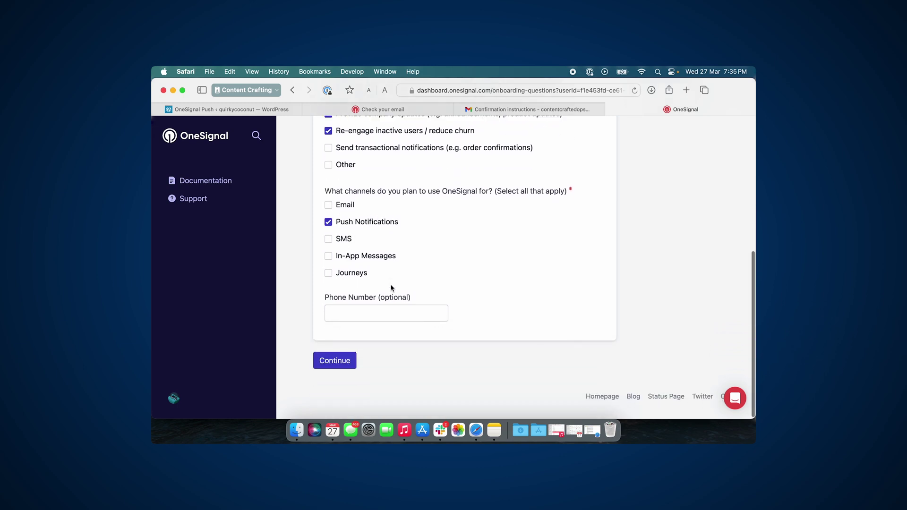
click(340, 358)
text(content )
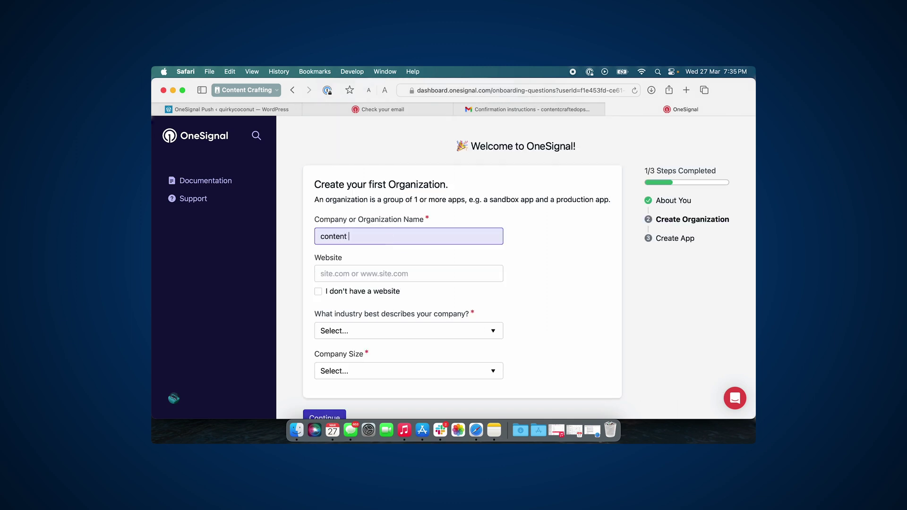
text(crafting)
key(Tab)
text(www.quirkycoconut.in)
click(408, 273)
click(355, 409)
click(375, 316)
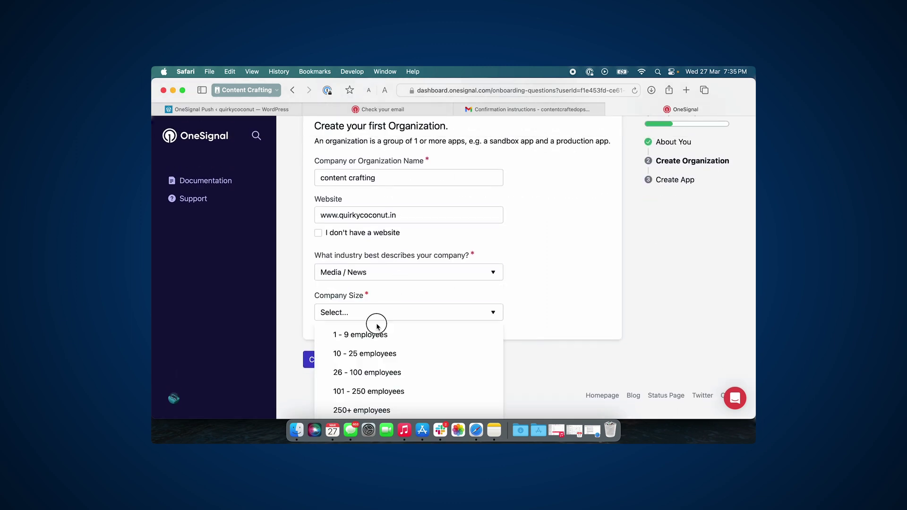
click(350, 332)
click(321, 358)
text(quirkycoconut.in)
click(364, 279)
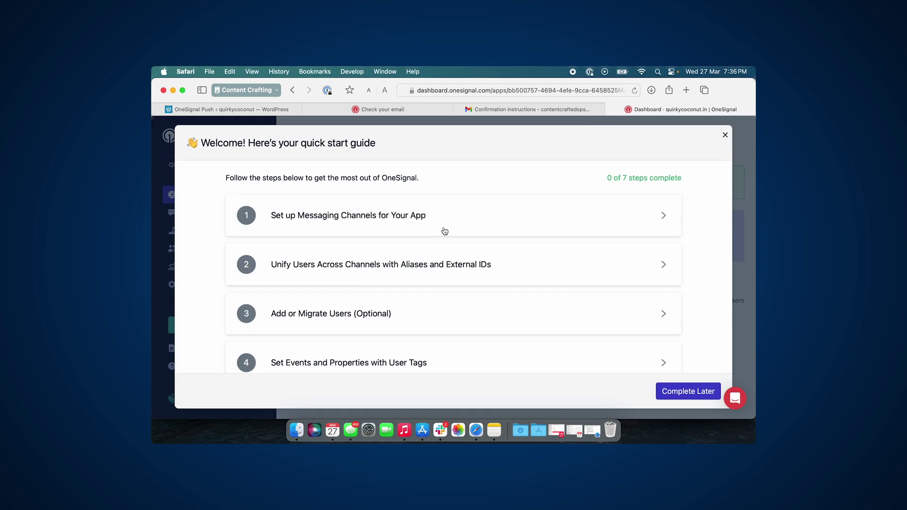
Pick Push Notifications as the first messaging channel and start configuring push for the Web platform
click(465, 231)
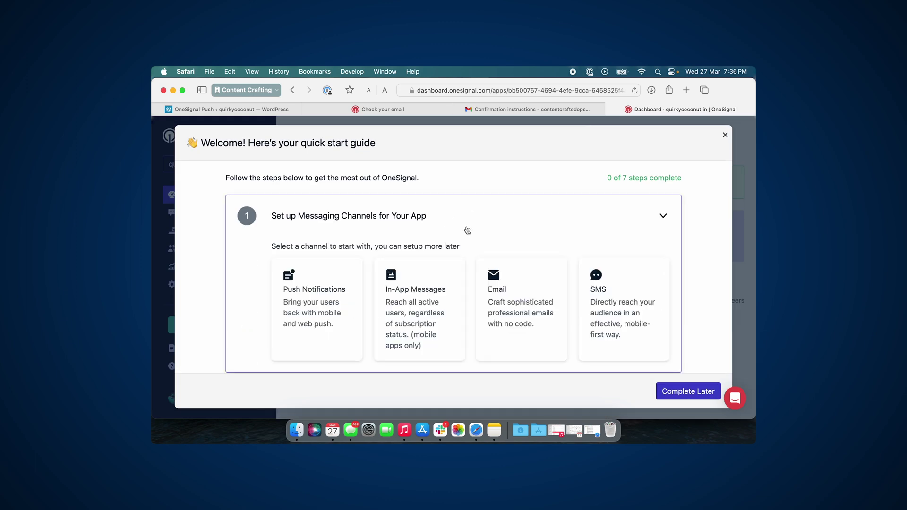
click(439, 220)
click(358, 229)
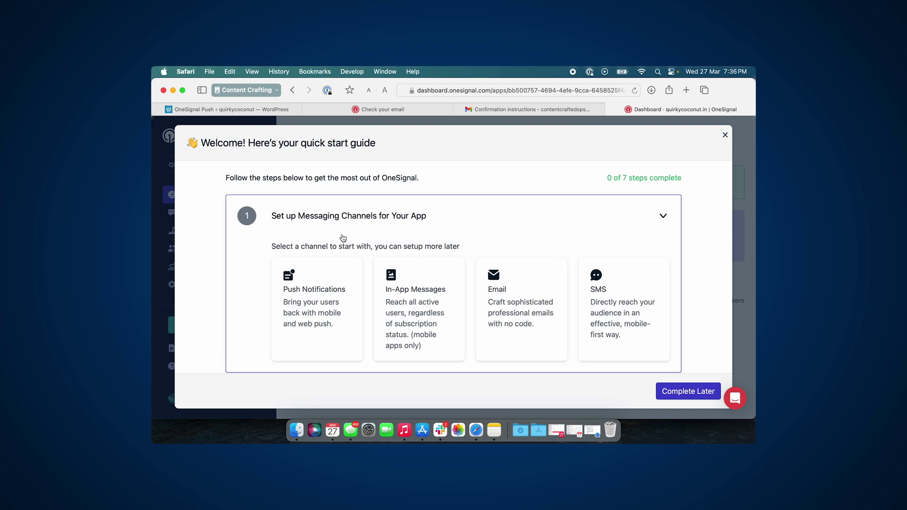
click(300, 292)
scroll(415, 220, down, 1)
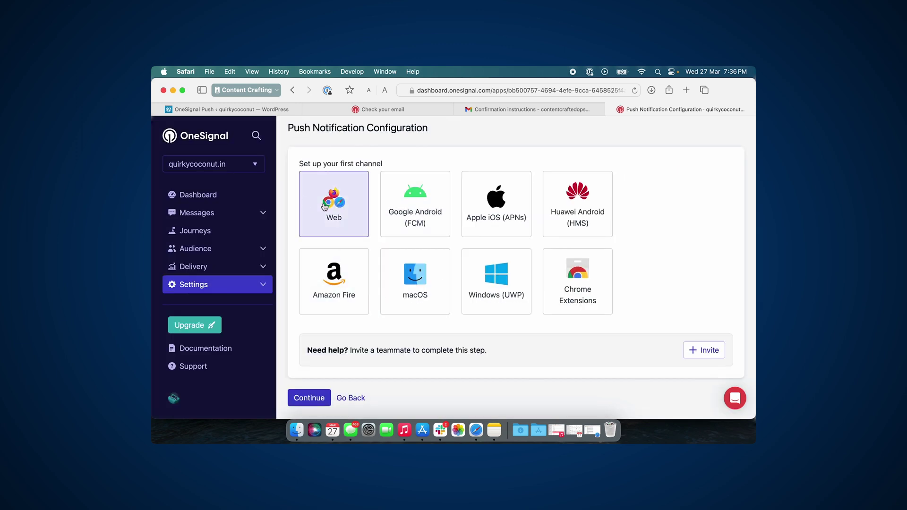
click(352, 226)
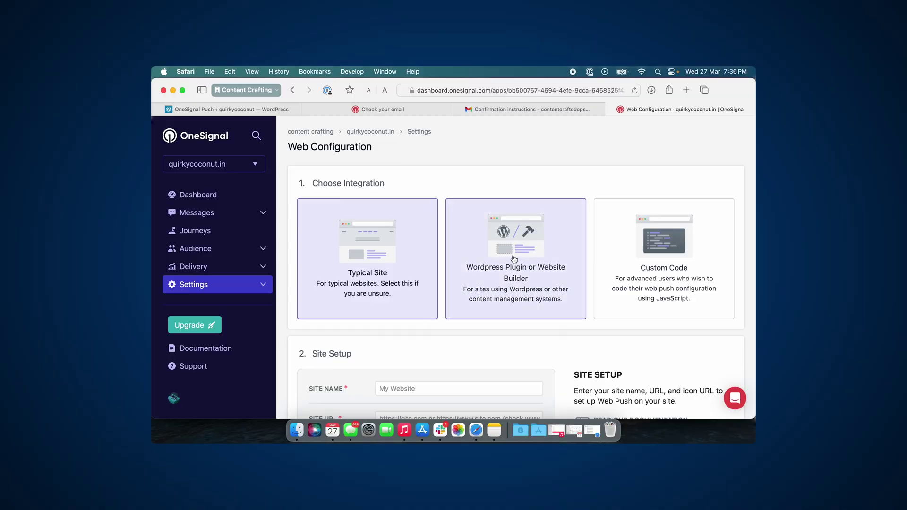
Select the WordPress Plugin integration with WordPress as the website builder
click(539, 242)
scroll(540, 242, down, 1)
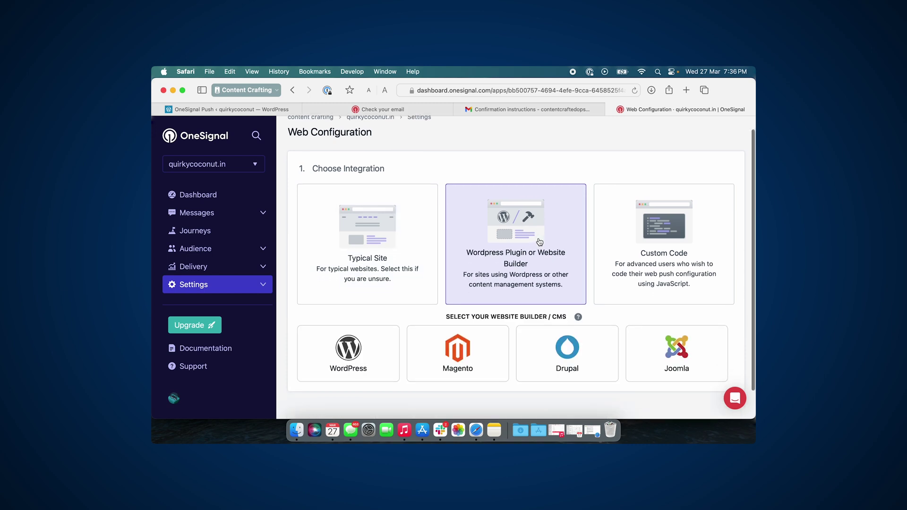
click(385, 333)
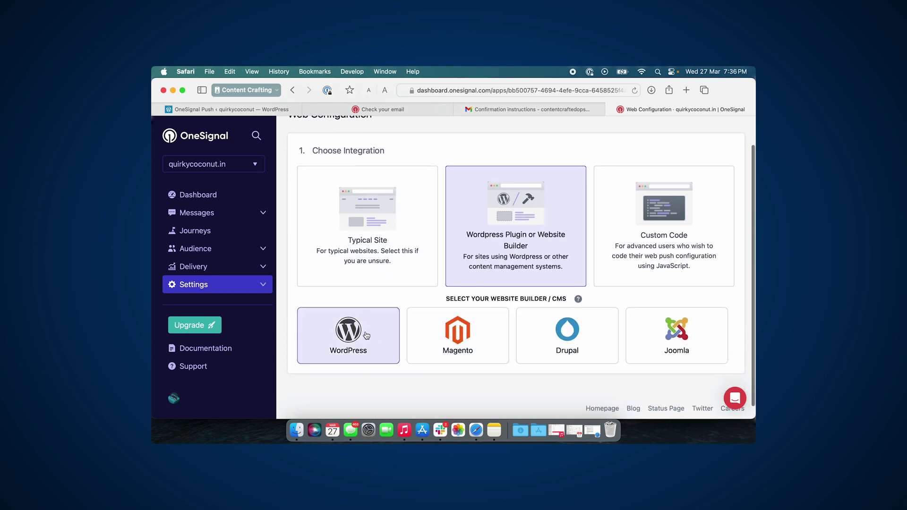
Review the Site Setup form, click into the site name, and open the Web Push Quickstart guide
scroll(367, 335, down, 5)
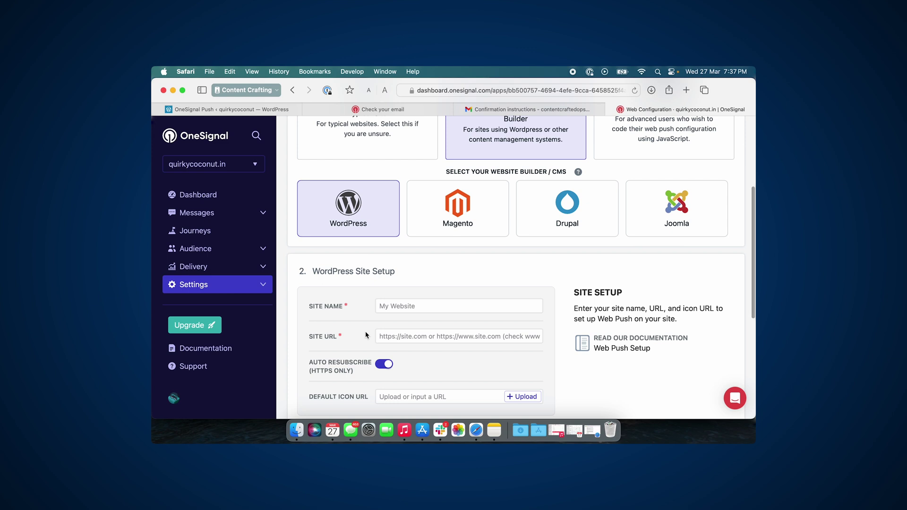
scroll(366, 335, down, 1)
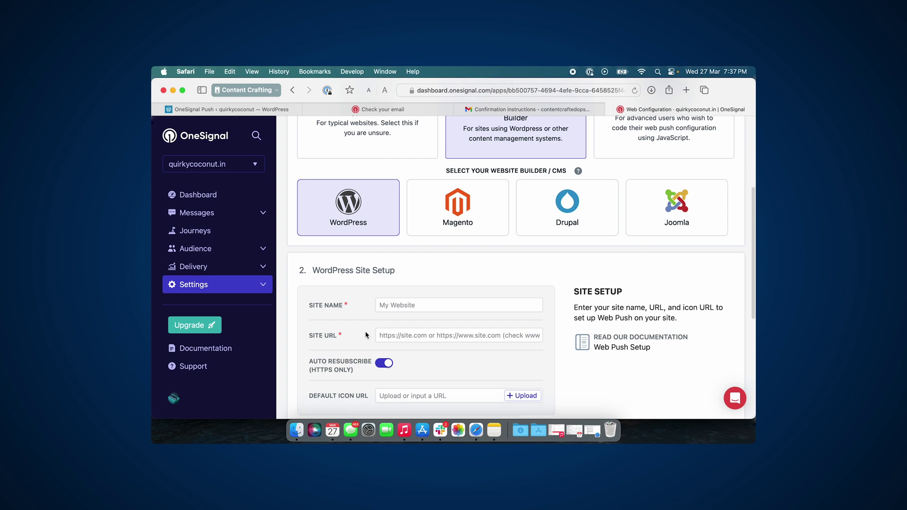
scroll(366, 334, down, 3)
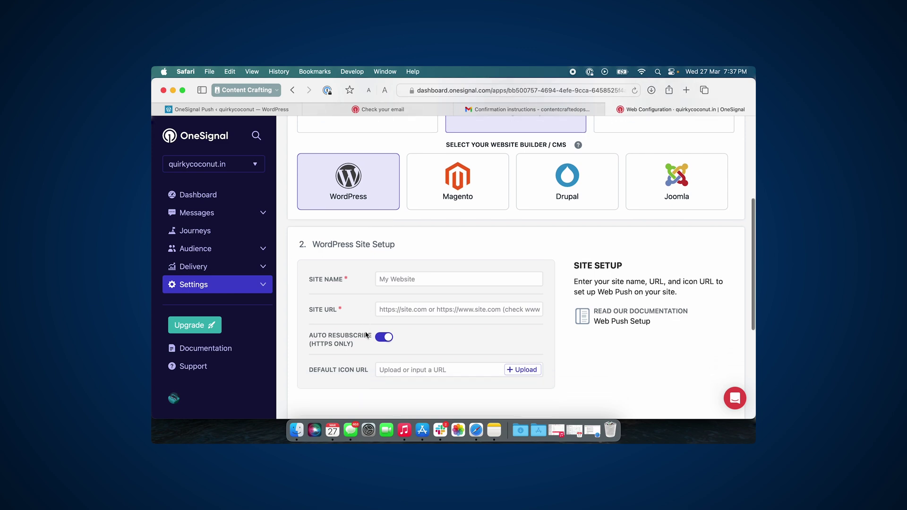
scroll(365, 334, down, 1)
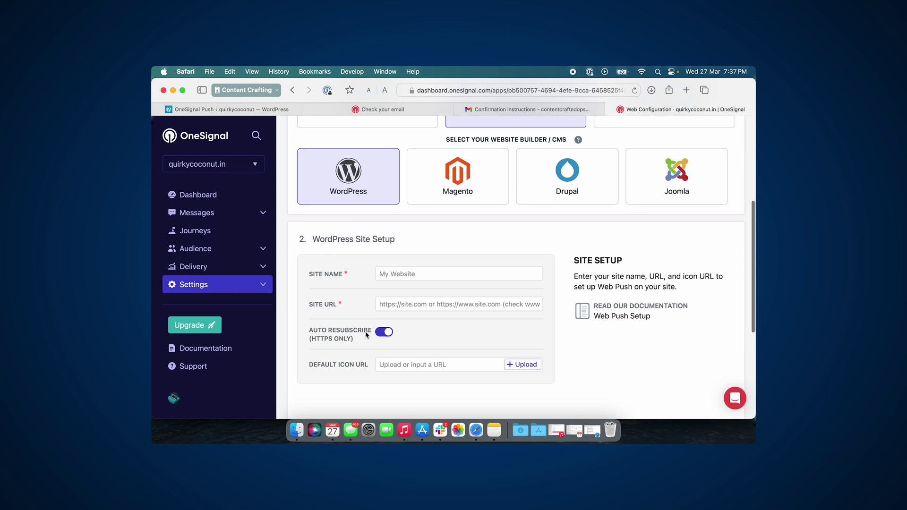
mouse_move(366, 334)
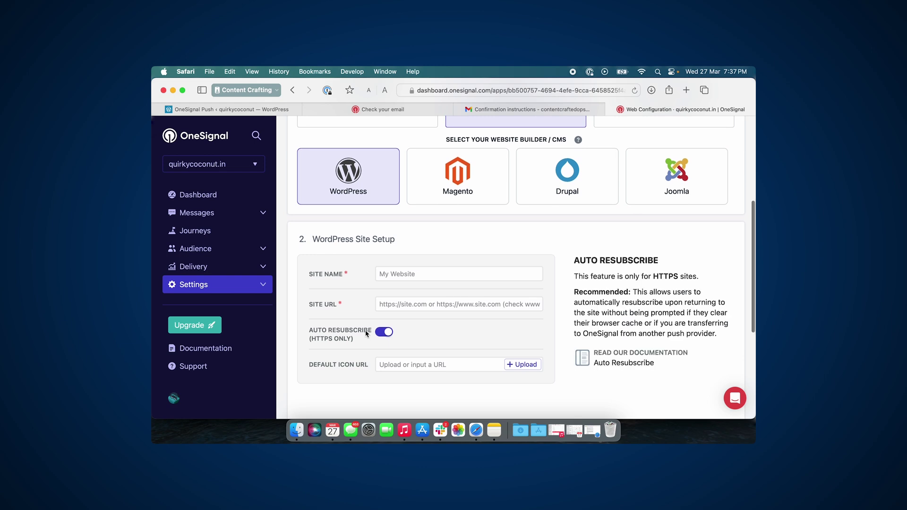
mouse_move(382, 309)
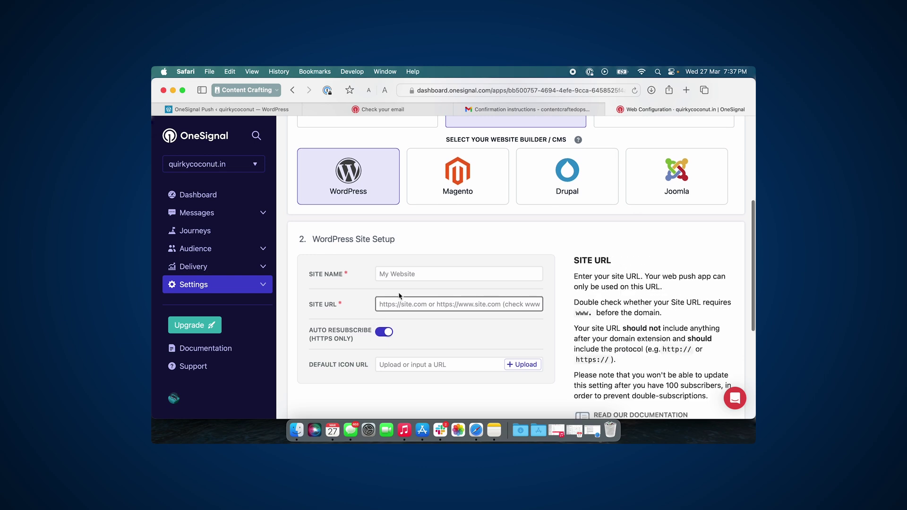
mouse_move(409, 287)
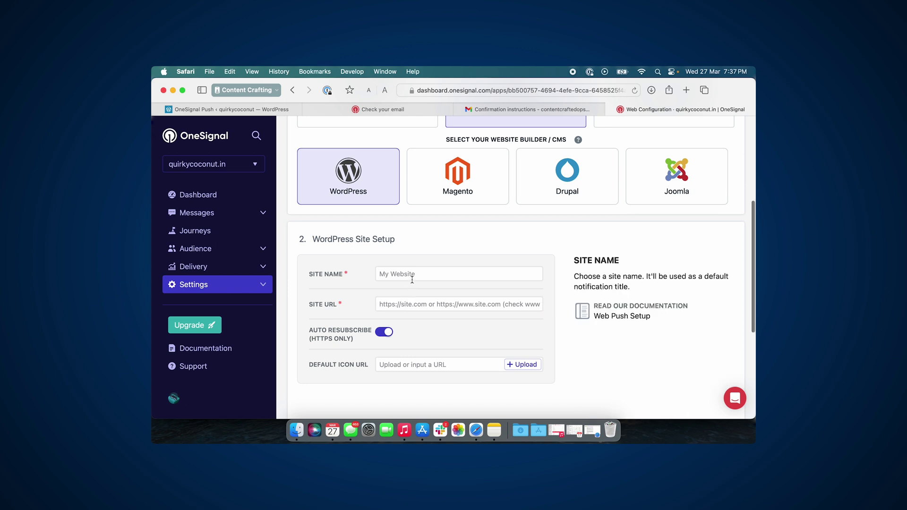
click(413, 276)
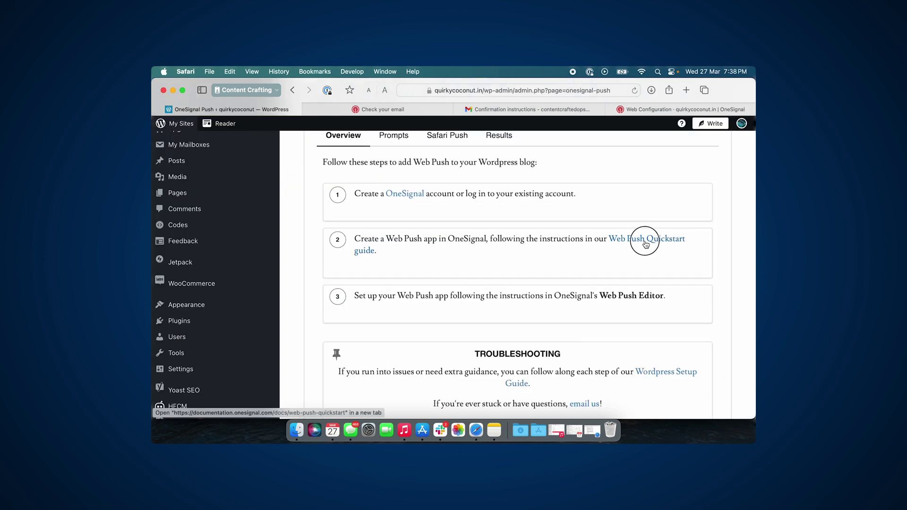
click(644, 239)
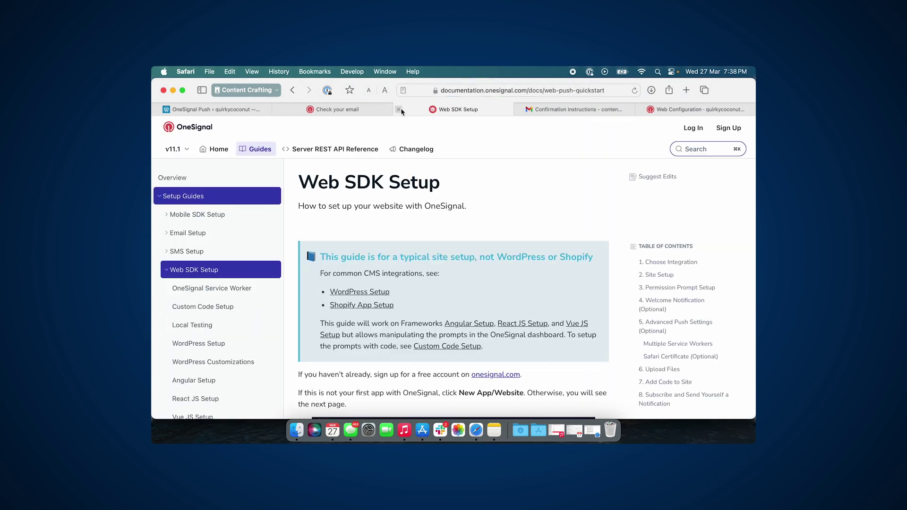
Close the Web SDK Setup guide and open the OneSignal Push plugin's configuration settings in WordPress
click(401, 109)
scroll(498, 305, down, 5)
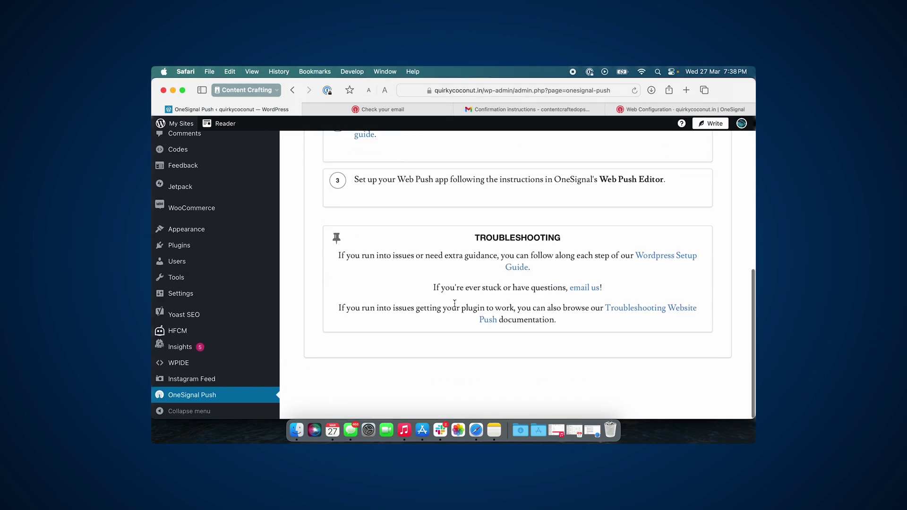
scroll(455, 304, up, 1)
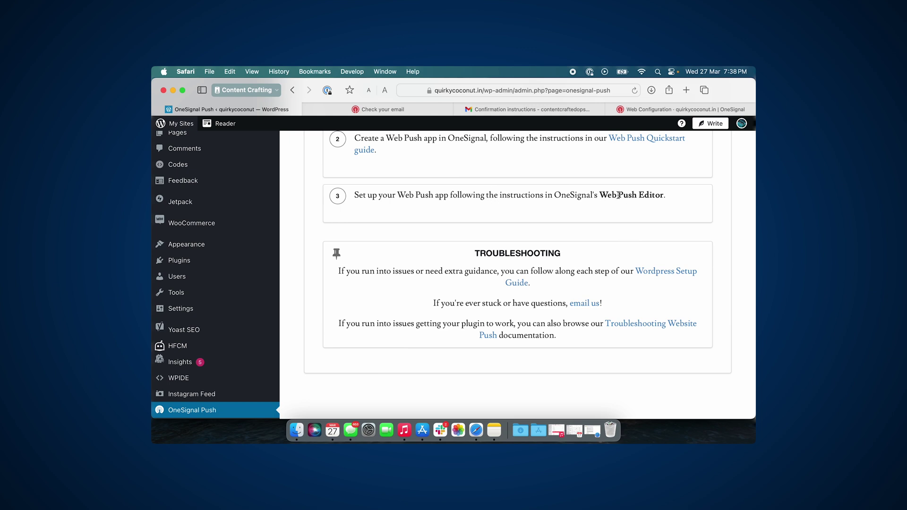
scroll(618, 195, up, 10)
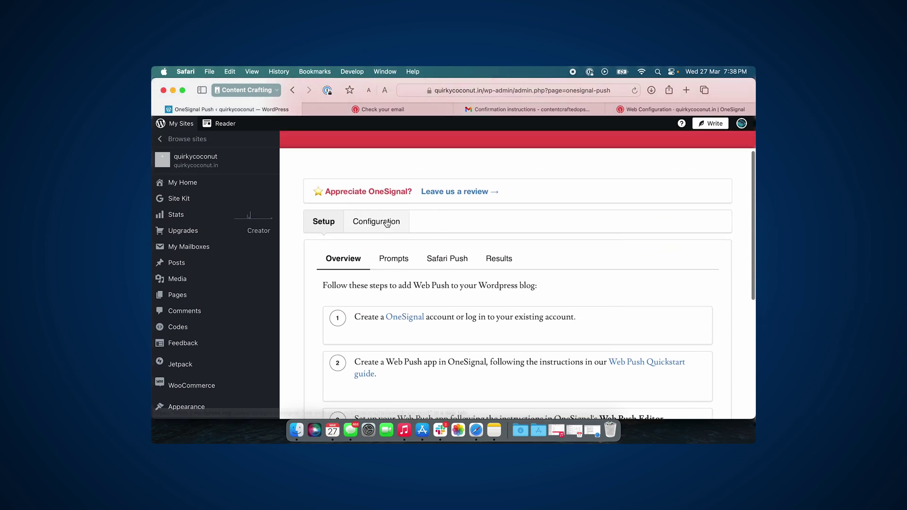
click(386, 224)
Paste the OneSignal App ID and REST API Key into the plugin's Account Settings
scroll(419, 281, down, 4)
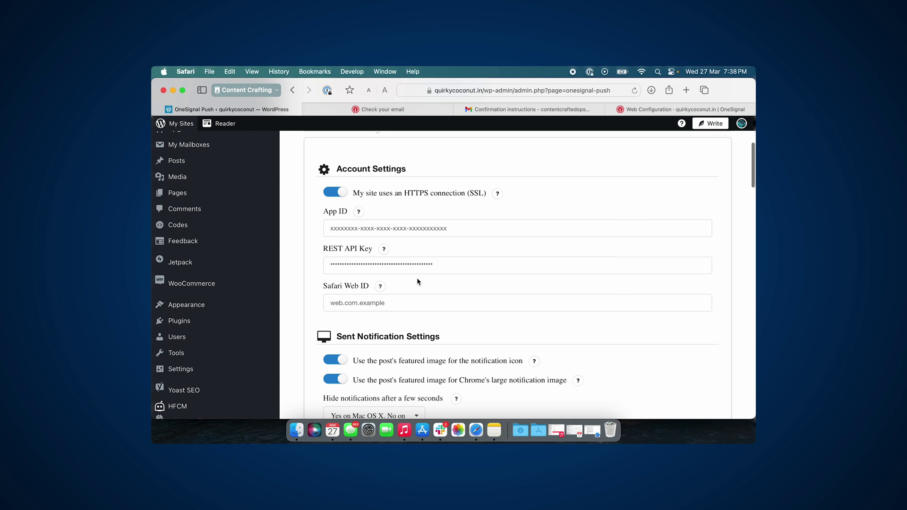
click(361, 231)
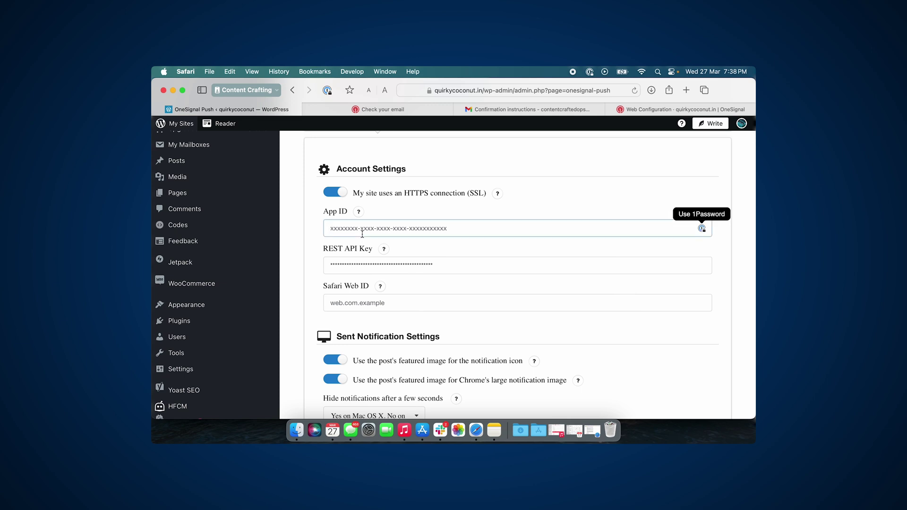
key(super+v)
click(364, 268)
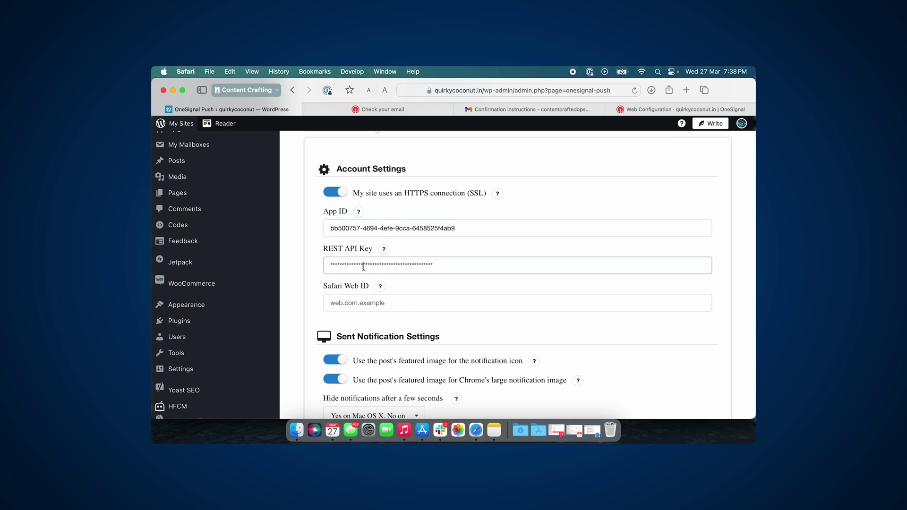
key(super+a)
key(super+v)
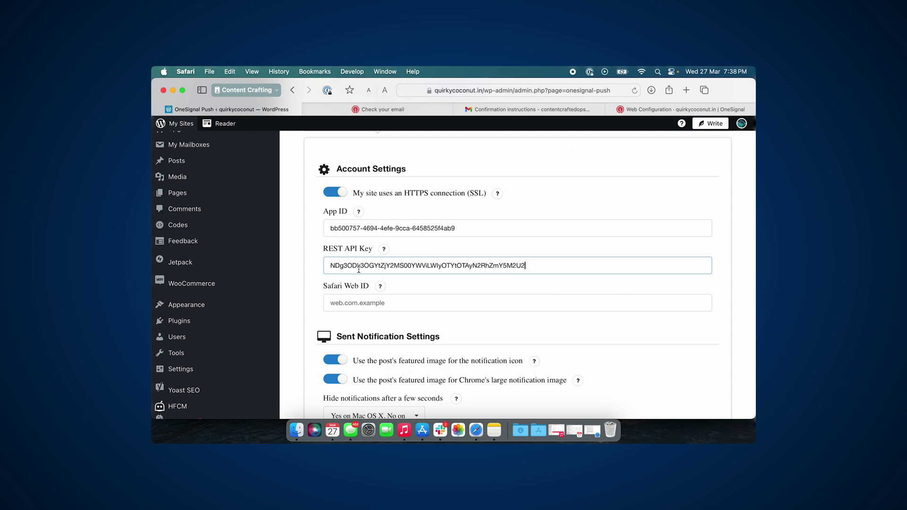
Copy the Safari Web ID from OneSignal's keys page and paste it into the plugin settings
click(376, 300)
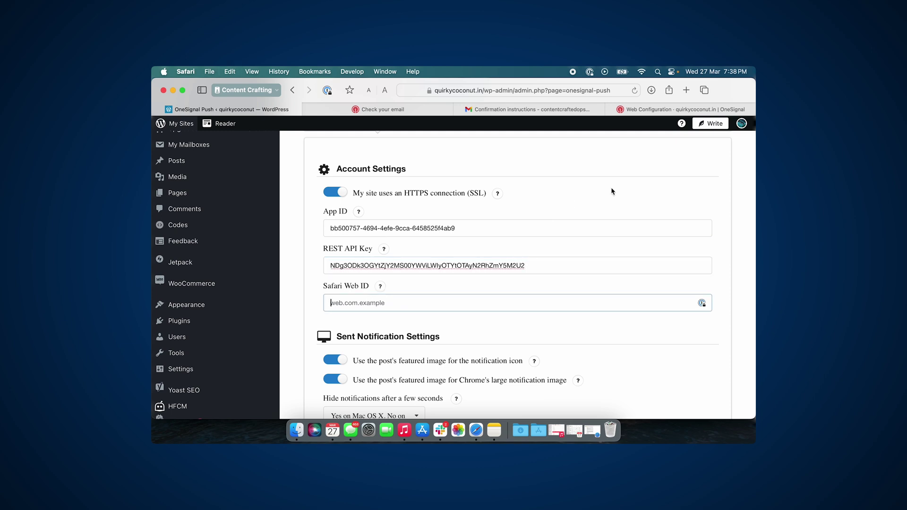
click(681, 109)
scroll(404, 344, down, 2)
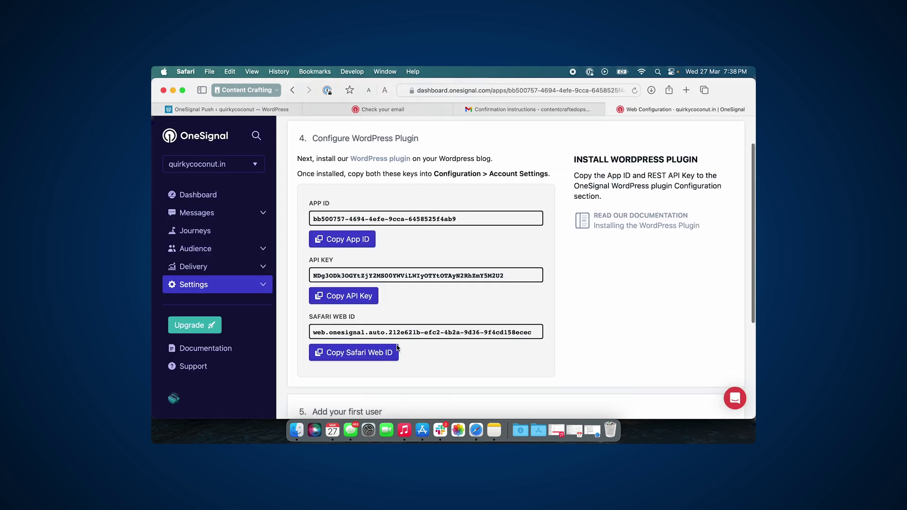
click(375, 354)
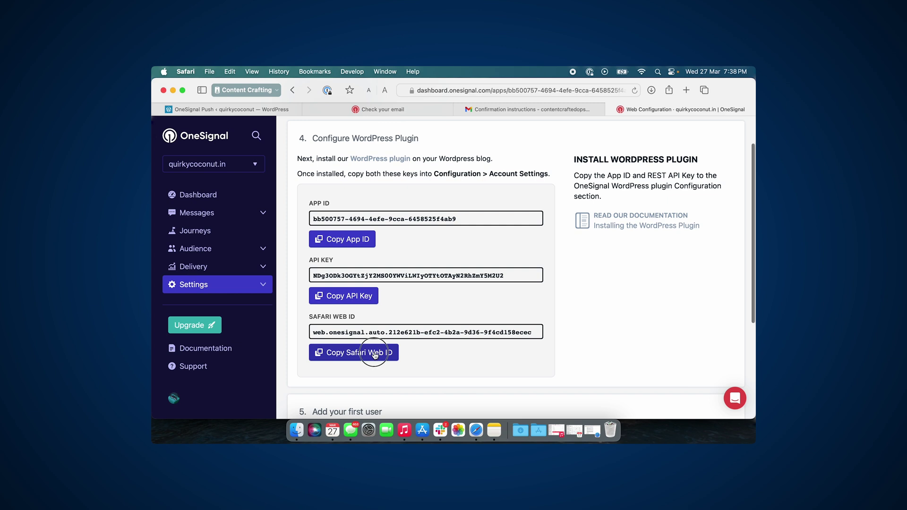
click(268, 110)
key(super+v)
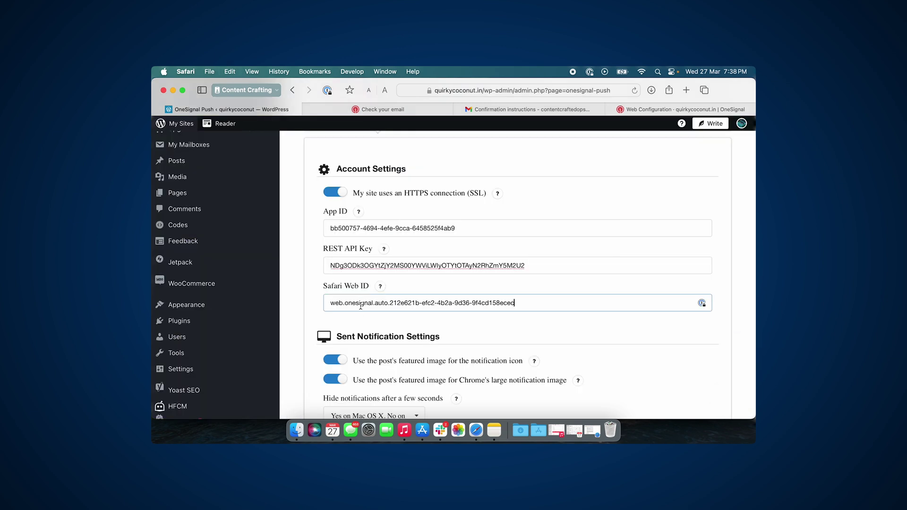
click(306, 307)
scroll(306, 307, down, 2)
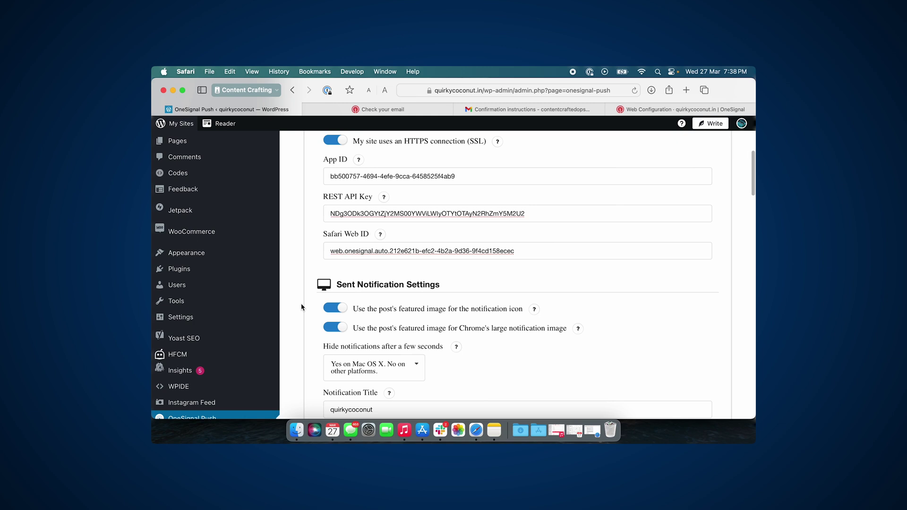
Stop using featured images as notification icons in the OneSignal Push settings
scroll(442, 324, down, 2)
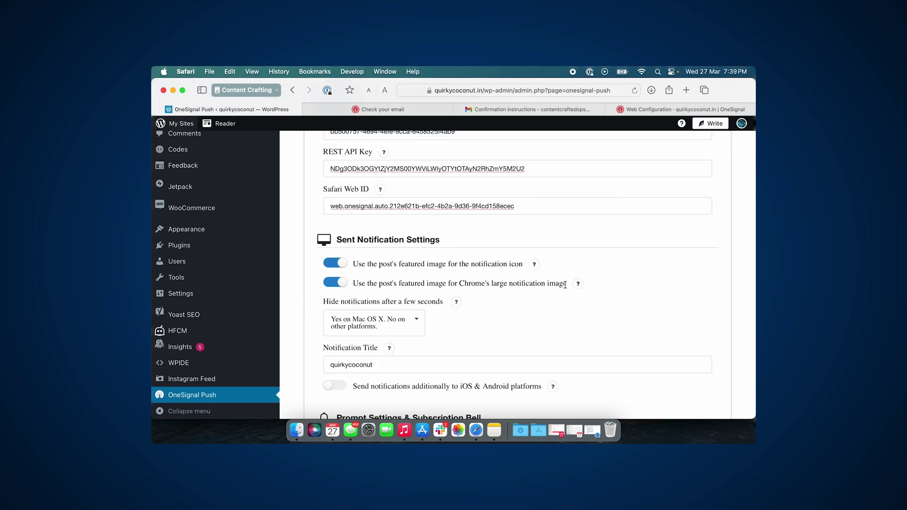
click(334, 264)
scroll(413, 292, down, 2)
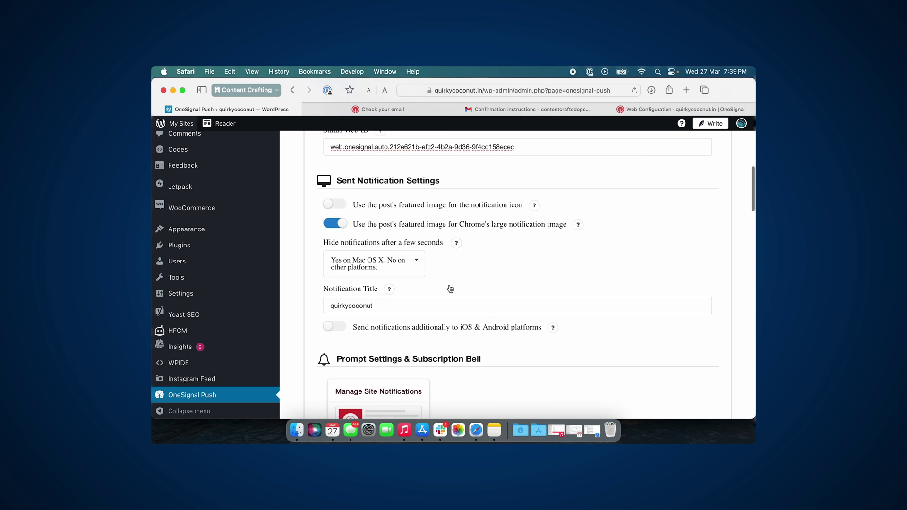
click(335, 309)
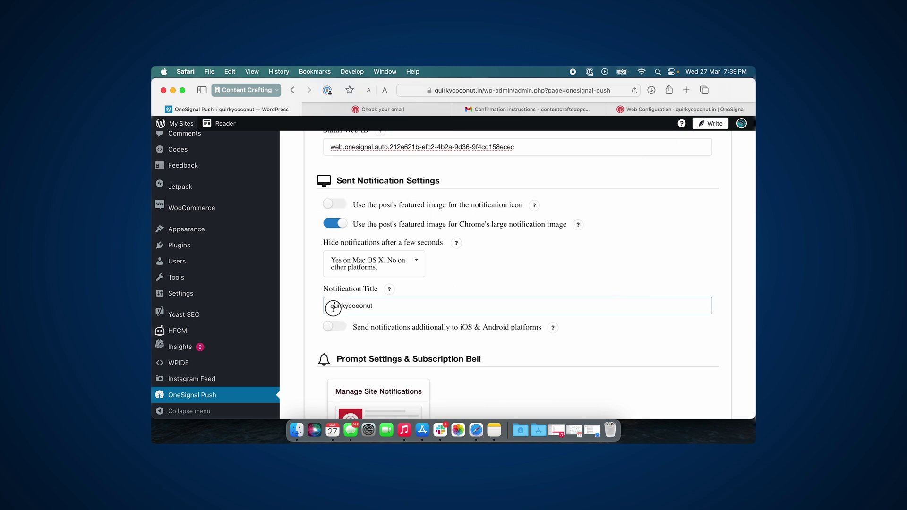
Enable auto-prompting new visitors with the Slide Prompt and review the Subscription Bell settings
scroll(338, 307, down, 5)
click(345, 294)
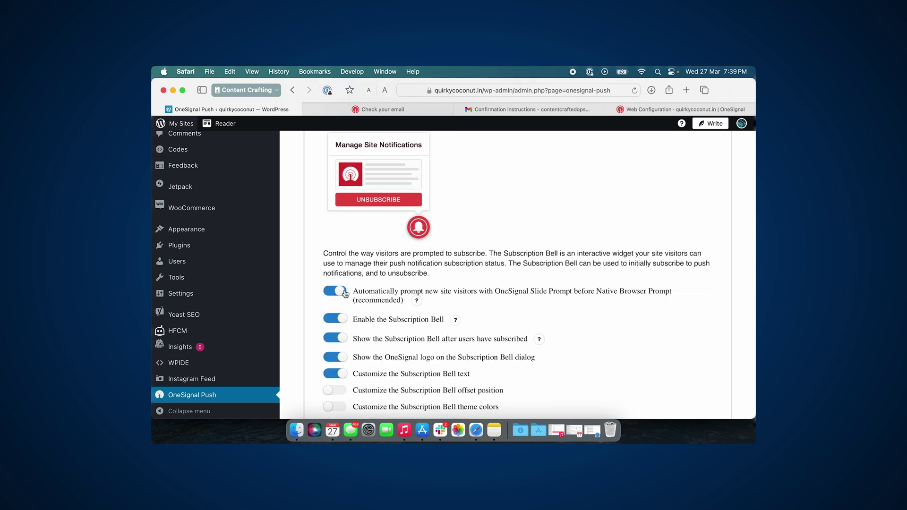
scroll(432, 288, down, 3)
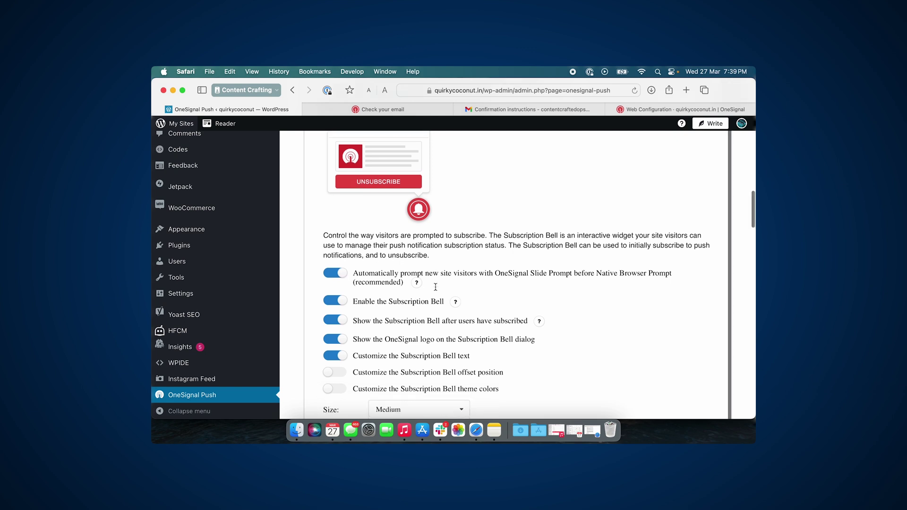
scroll(435, 287, down, 1)
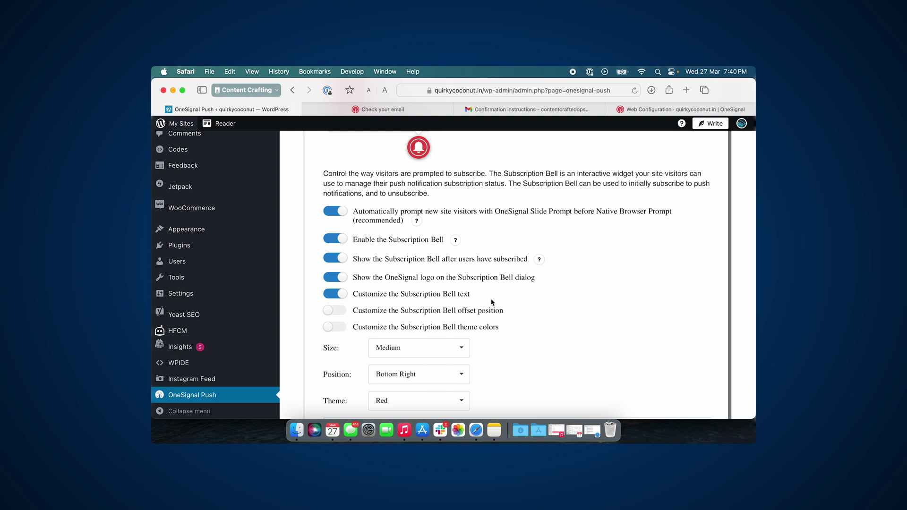
scroll(491, 302, down, 2)
scroll(492, 302, down, 5)
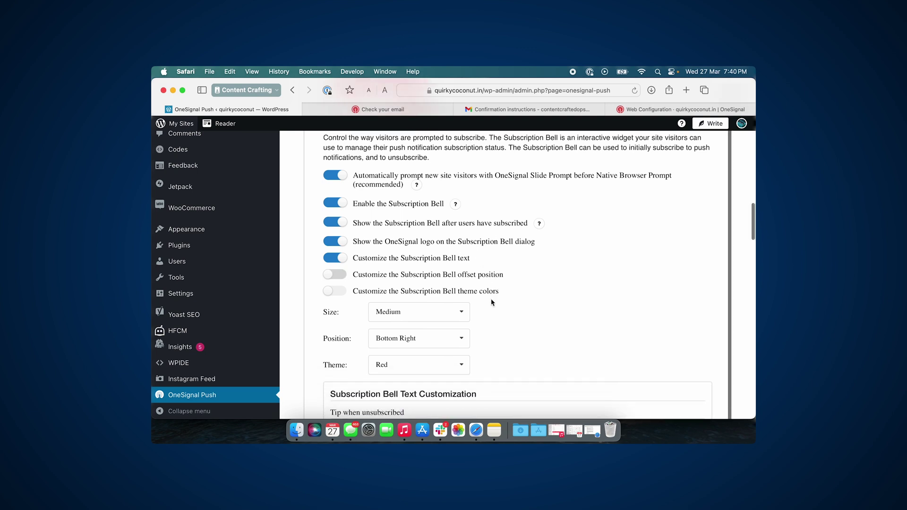
scroll(427, 189, down, 20)
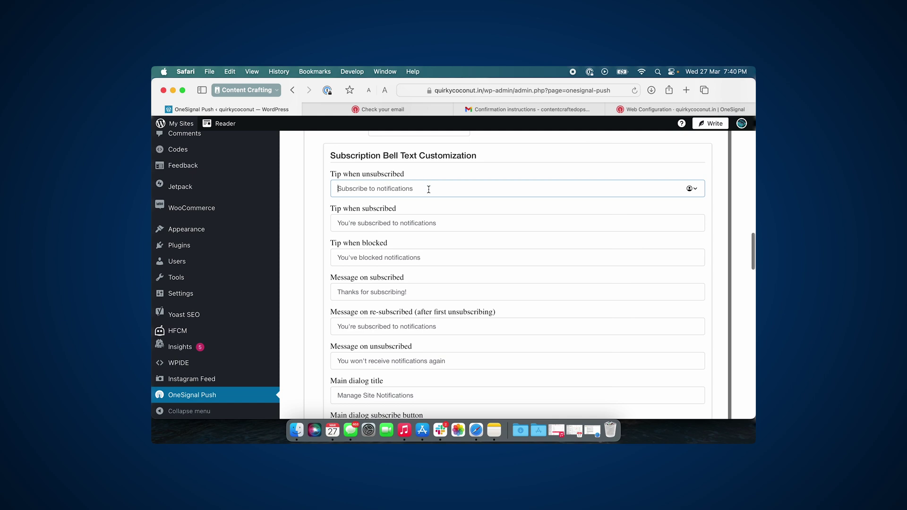
scroll(415, 218, down, 12)
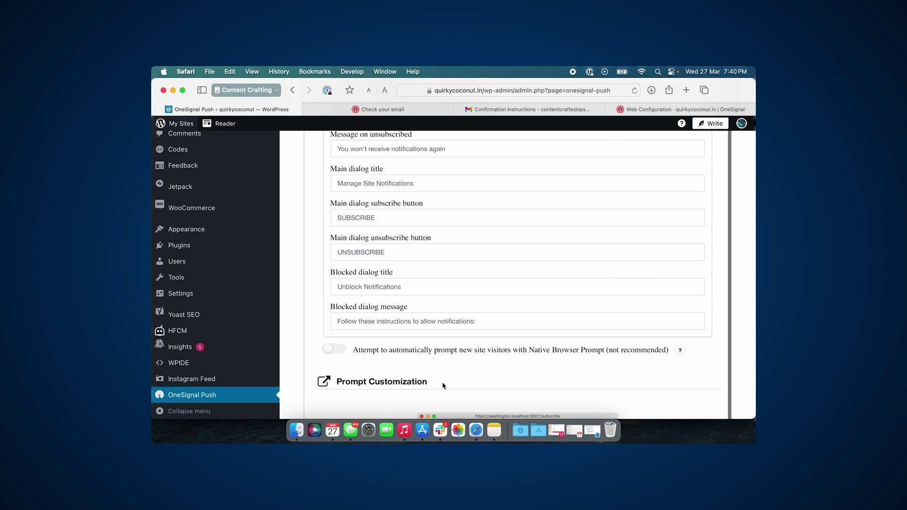
scroll(444, 381, down, 15)
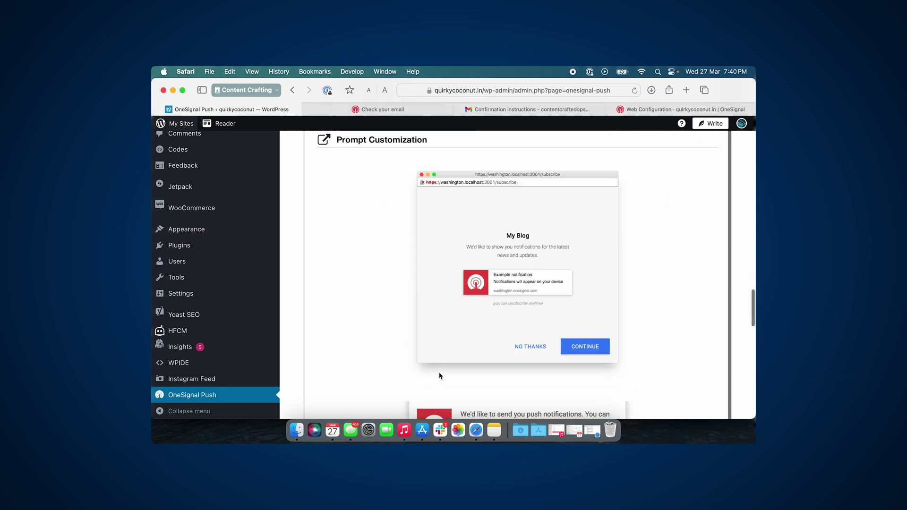
Switch on 'Customize the Prompt text', then edit the Cancel Button Text and notification URL parameter fields
scroll(523, 288, up, 1)
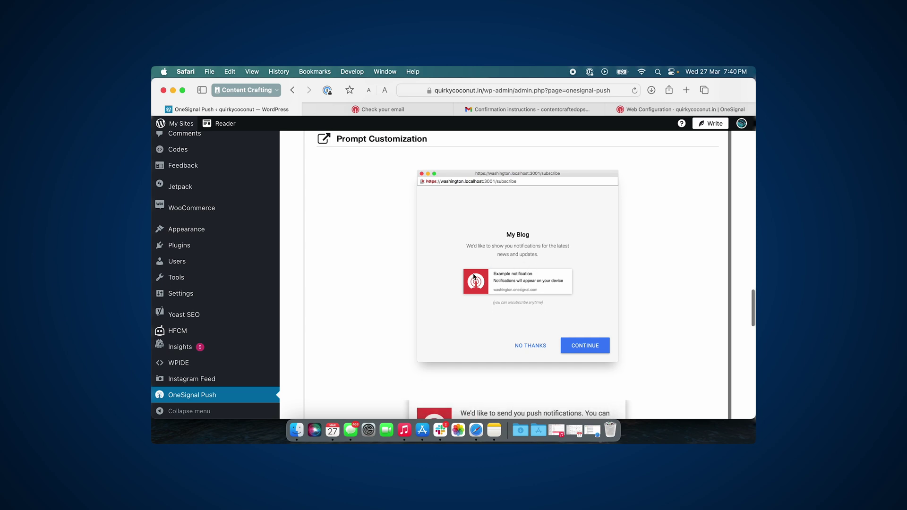
scroll(406, 330, down, 12)
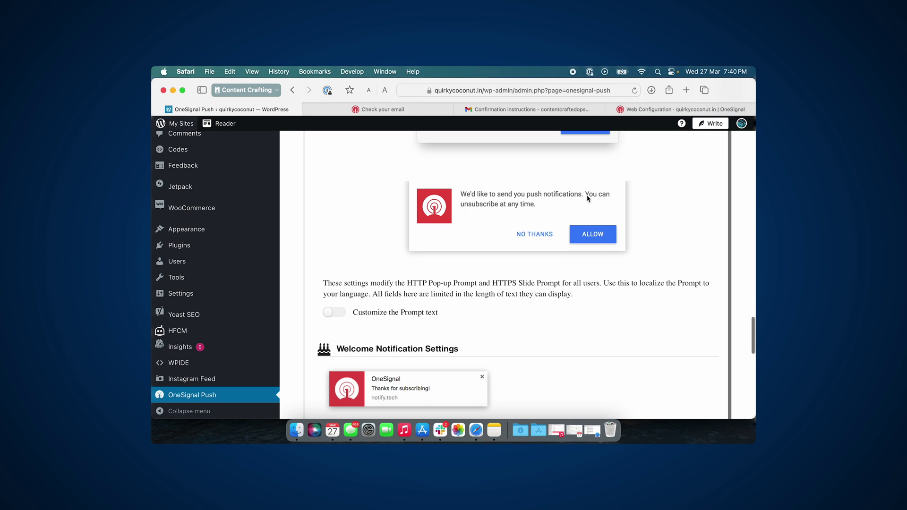
scroll(386, 288, down, 1)
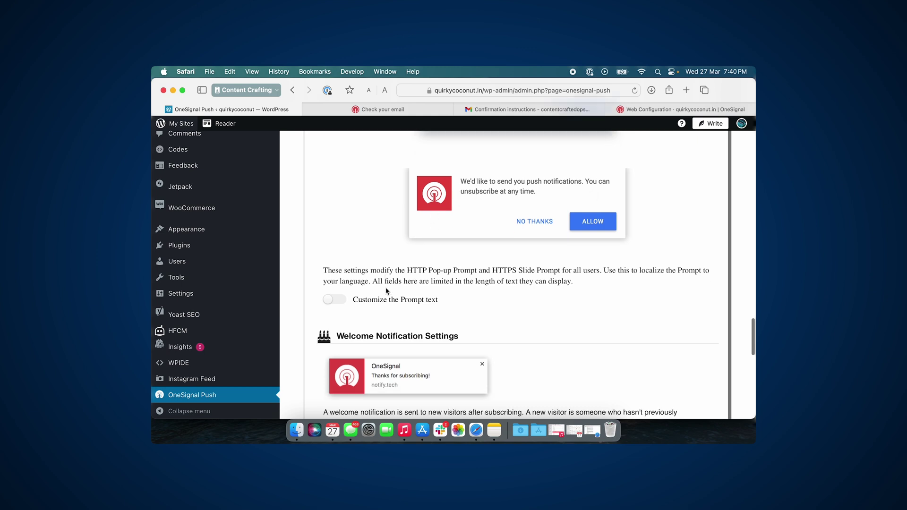
scroll(386, 291, down, 2)
click(335, 272)
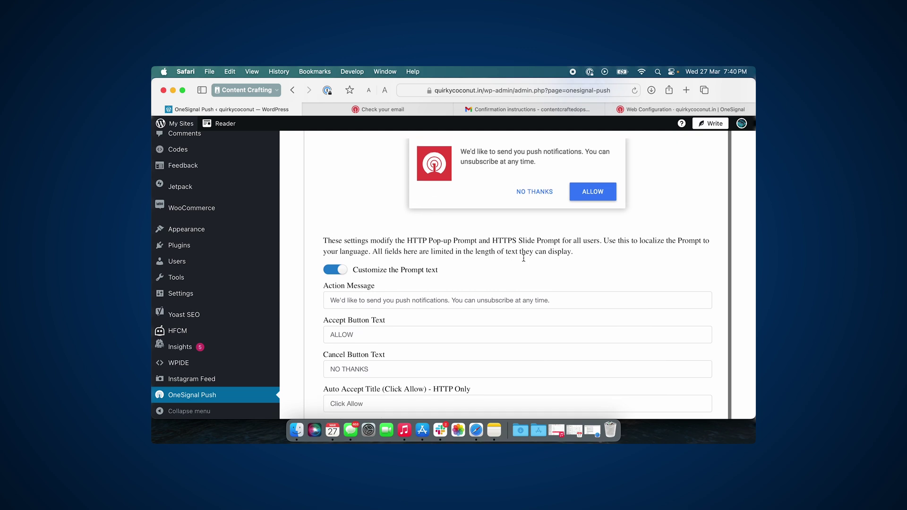
scroll(441, 301, down, 2)
scroll(441, 302, down, 3)
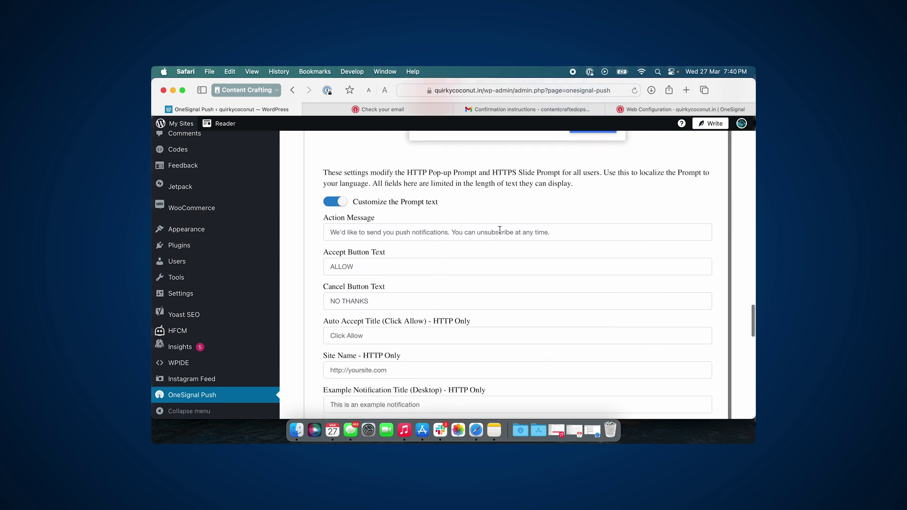
click(382, 304)
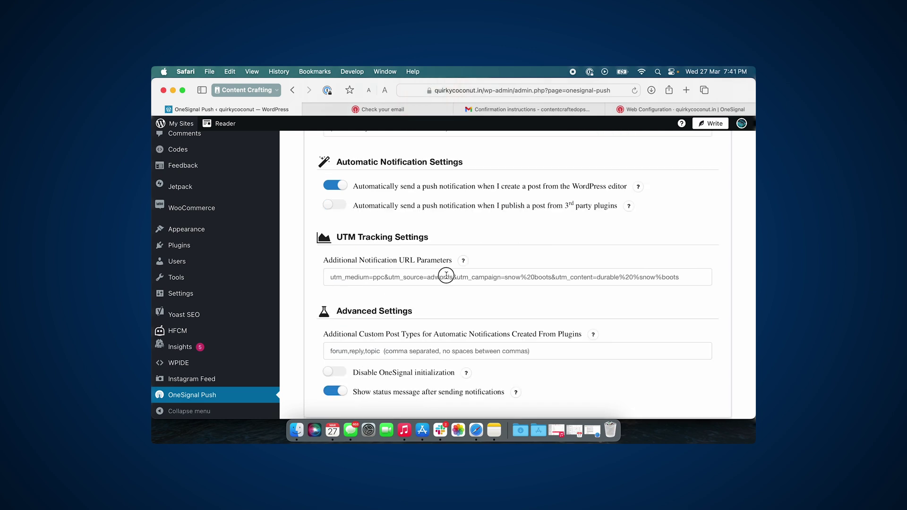
click(449, 278)
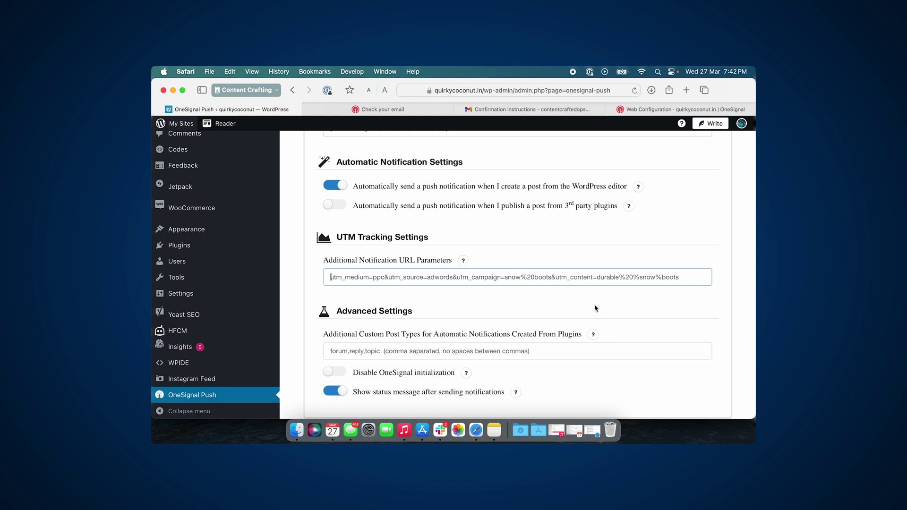
Leave the URL parameters field and save the filled-in OneSignal Push plugin settings
click(564, 295)
scroll(574, 293, down, 3)
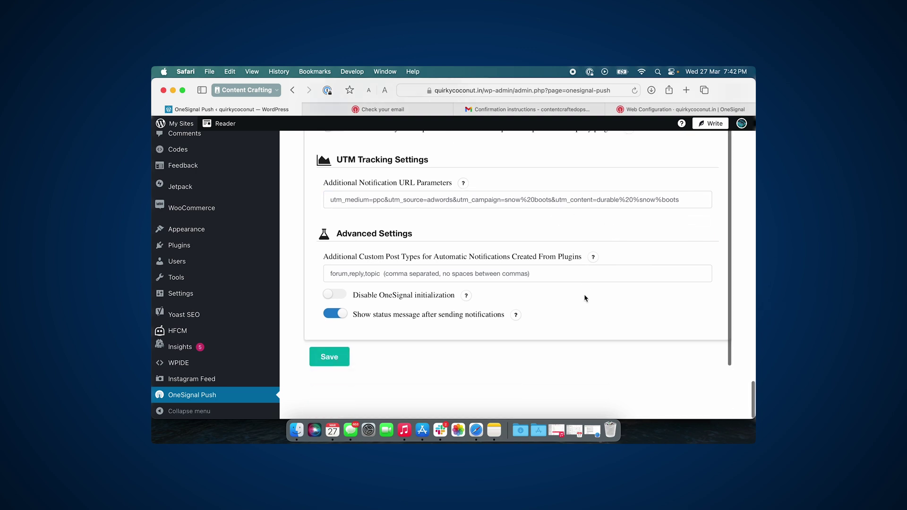
scroll(584, 295, up, 1)
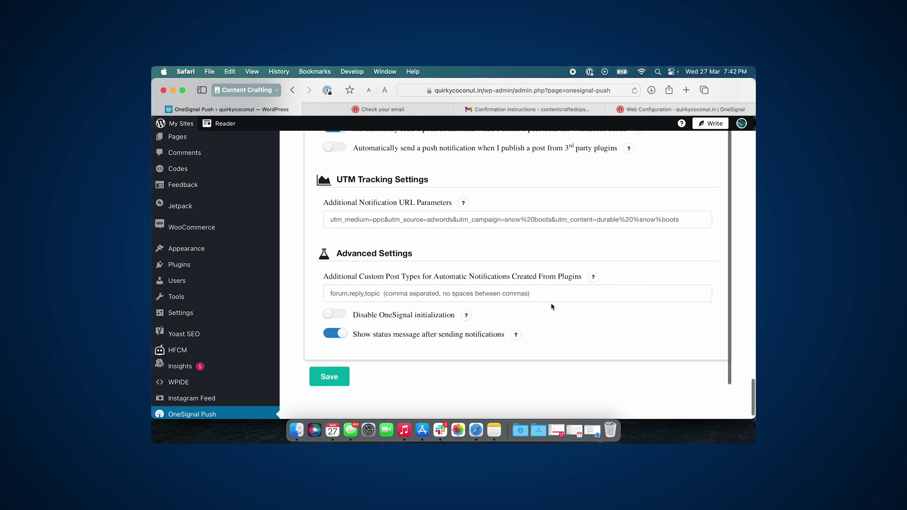
mouse_move(464, 205)
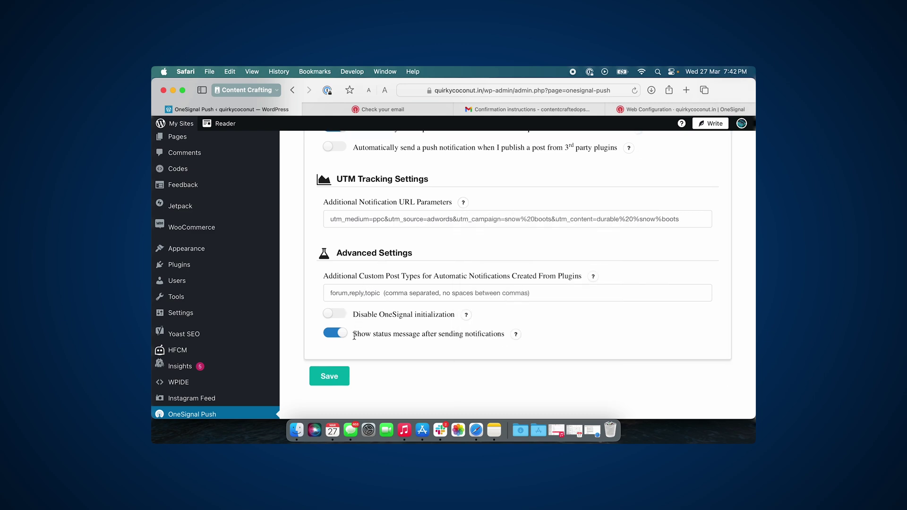
click(330, 376)
scroll(546, 308, down, 5)
scroll(547, 313, down, 10)
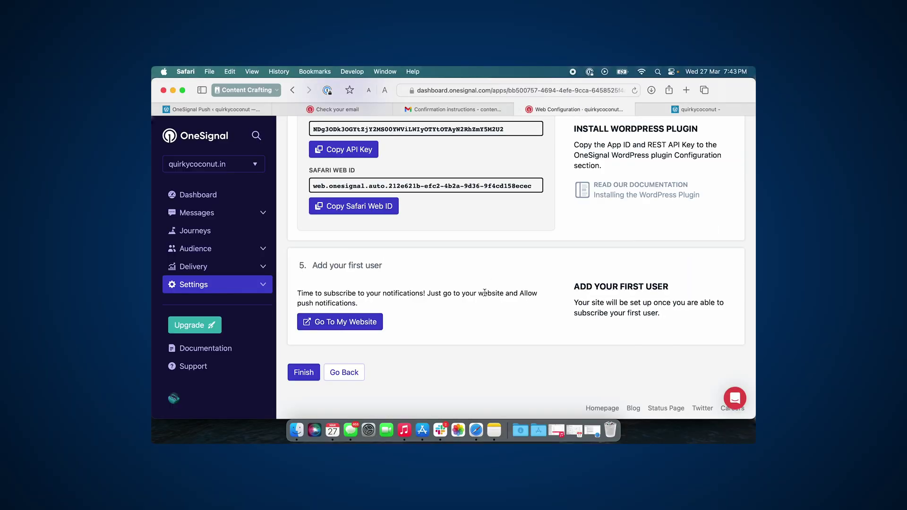
Check the live quirkycoconut.in homepage and OneSignal's email page, then return to WordPress
scroll(454, 314, up, 3)
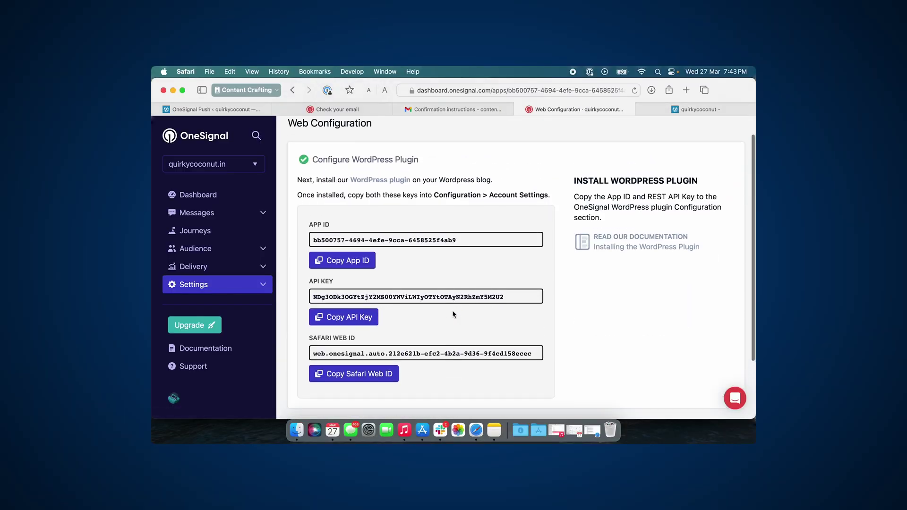
scroll(453, 314, up, 1)
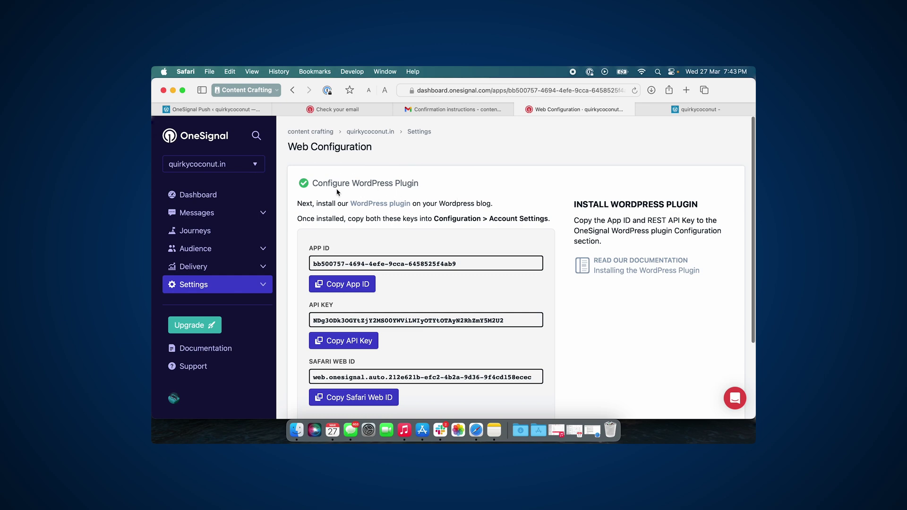
scroll(441, 196, down, 1)
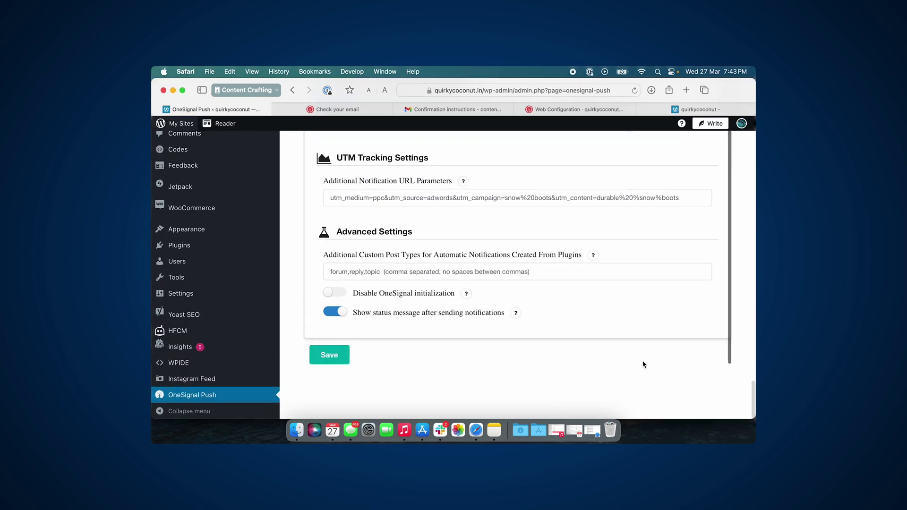
click(699, 110)
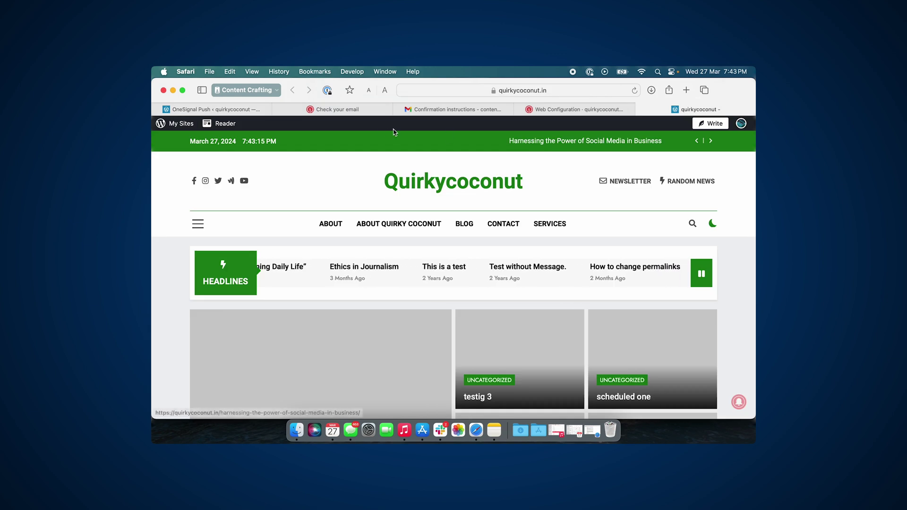
click(337, 110)
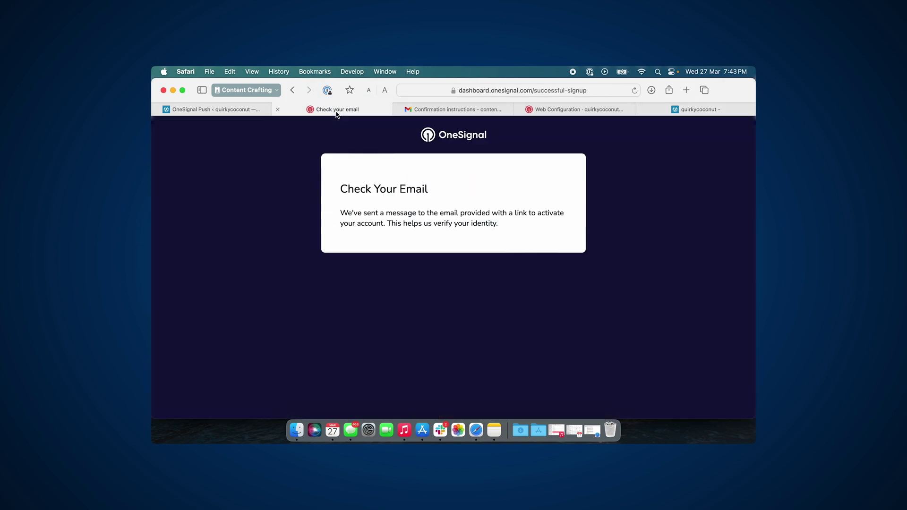
click(240, 110)
Save the WordPress OneSignal plugin configuration and finish OneSignal's Web Configuration
click(326, 353)
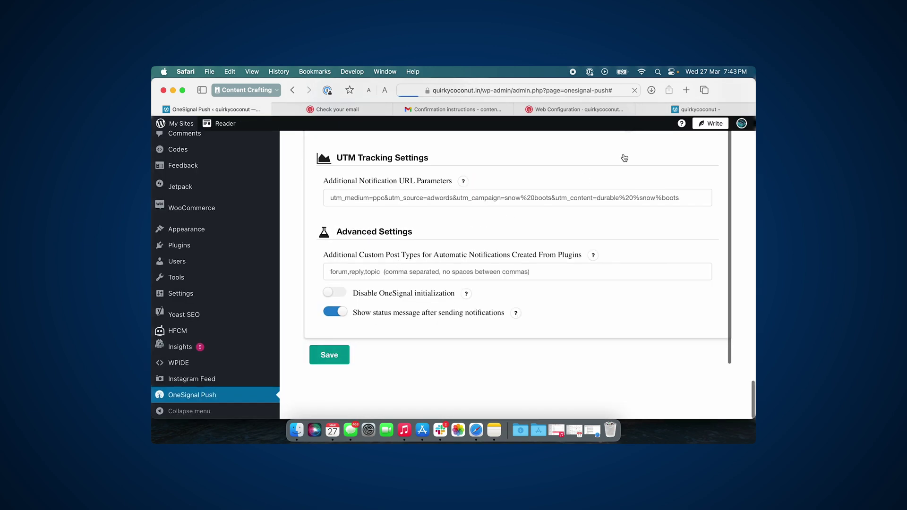
click(590, 111)
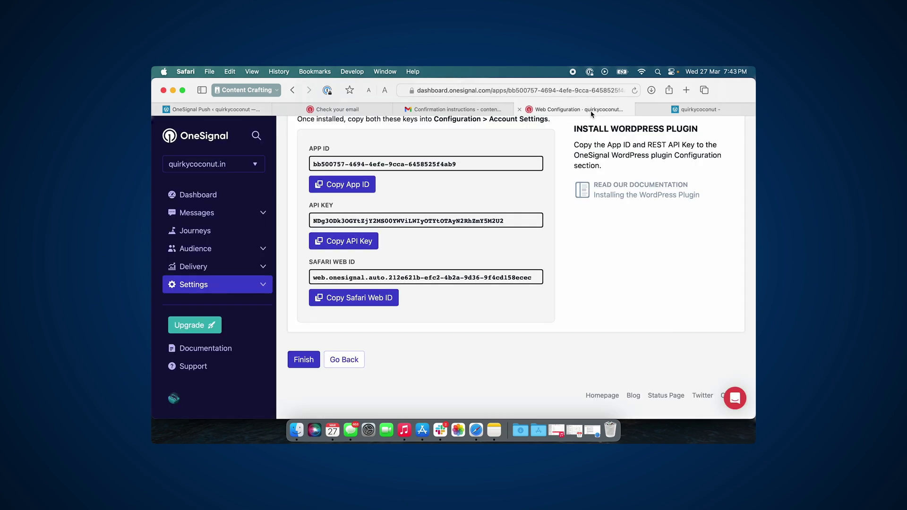
click(304, 359)
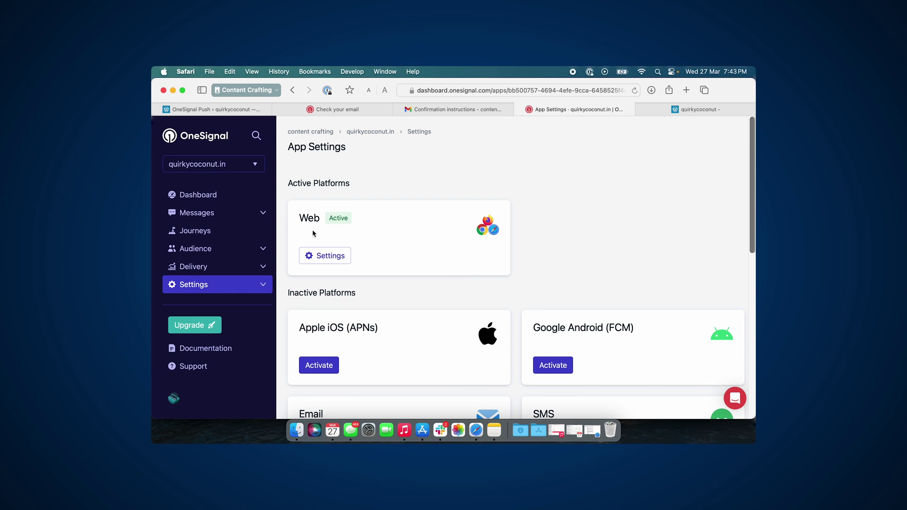
Browse the Inactive Platforms cards, then open a new blank Safari tab
scroll(330, 224, down, 4)
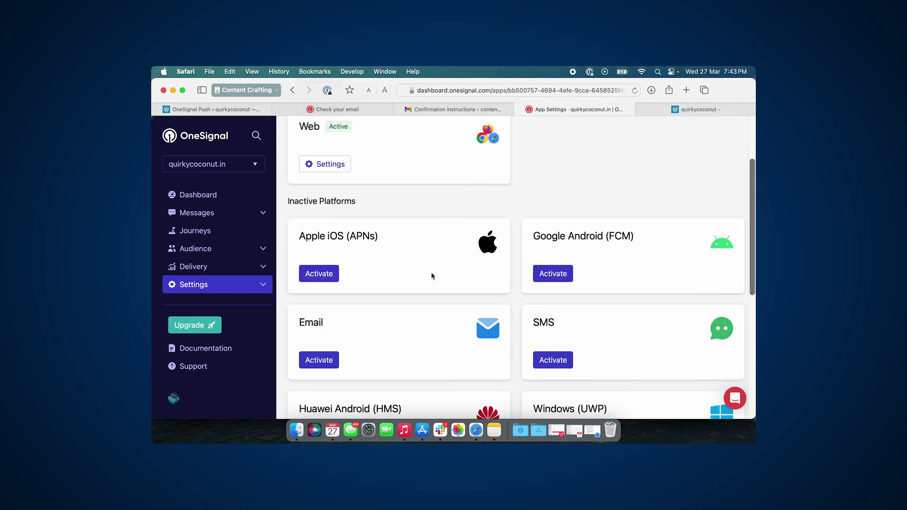
scroll(422, 246, down, 2)
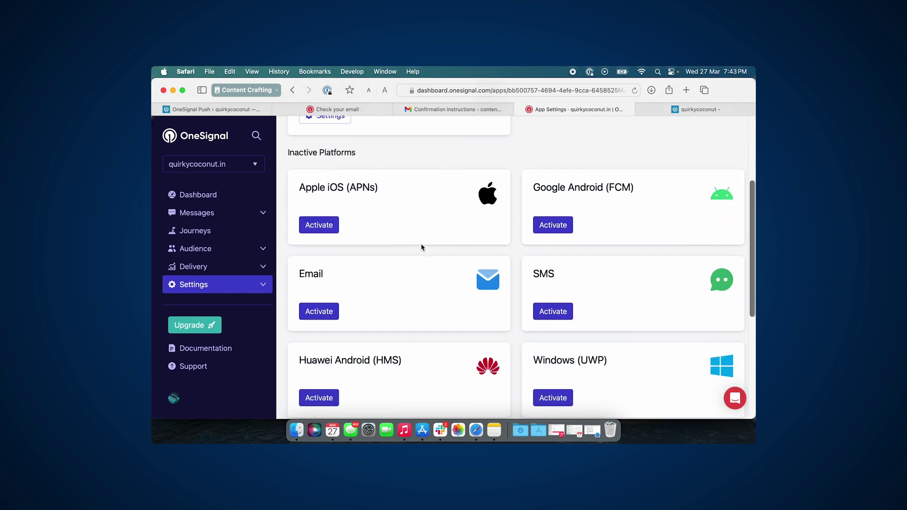
scroll(422, 246, down, 6)
scroll(422, 247, down, 3)
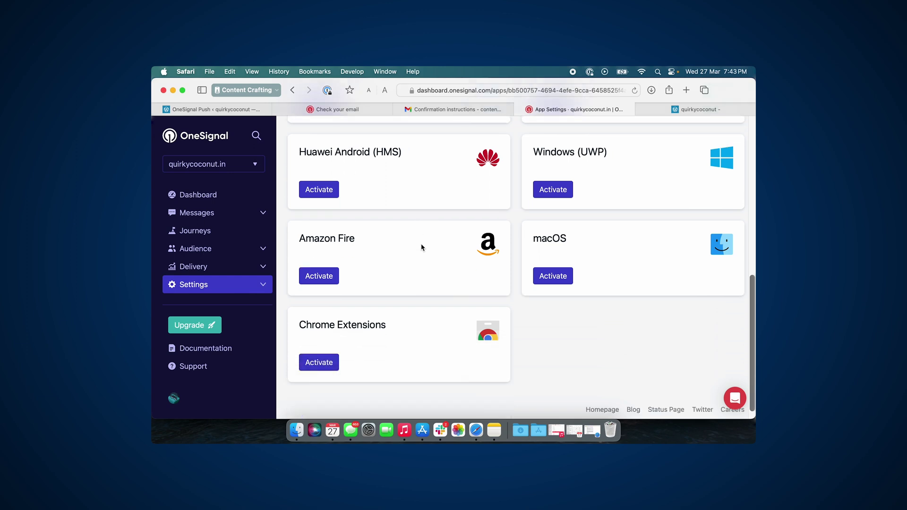
scroll(421, 247, up, 10)
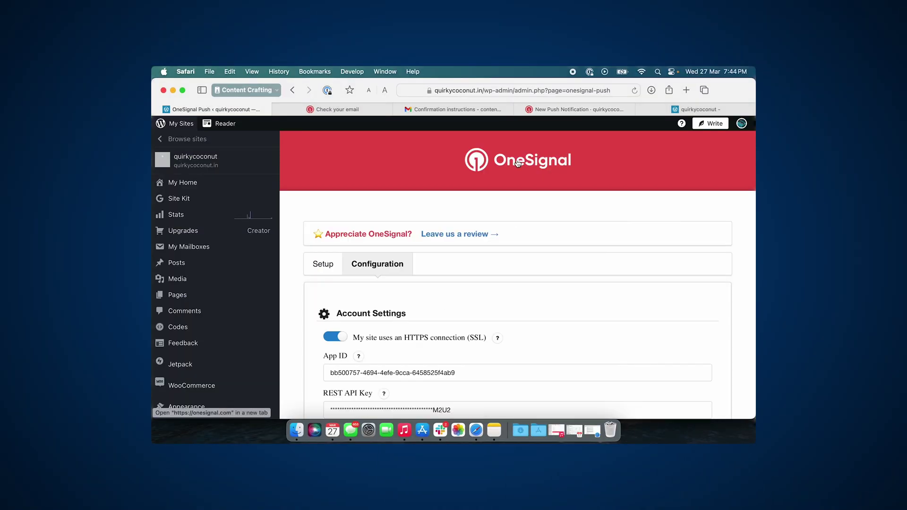
key(super+t)
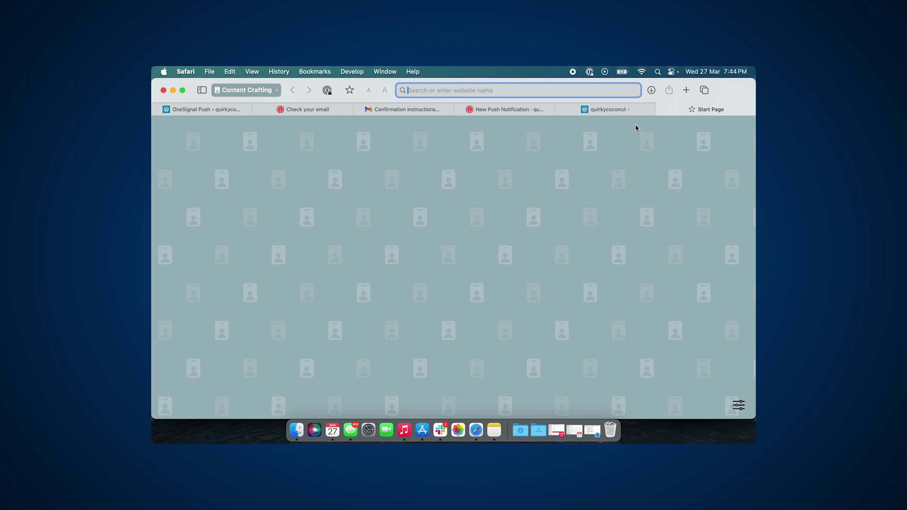
Enter the message 'Learn unique ways to harness the full potential of social media platforms'
scroll(456, 352, up, 5)
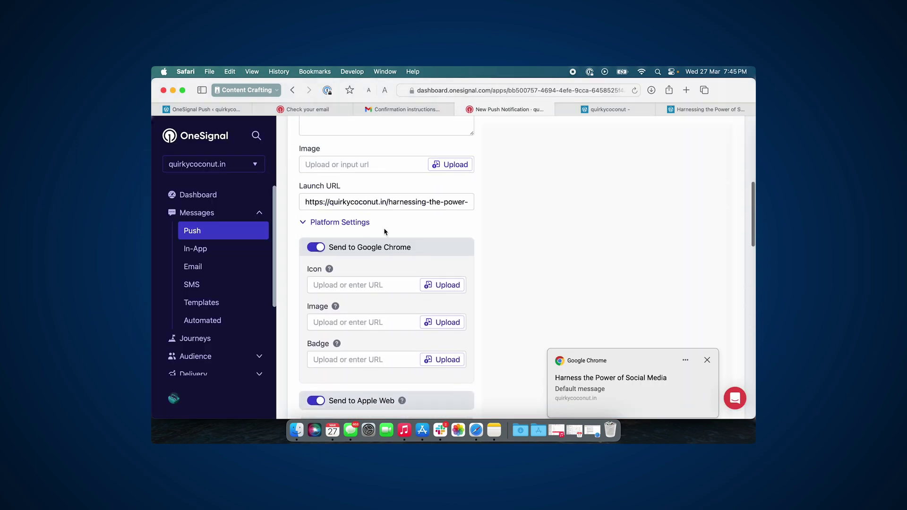
scroll(385, 232, up, 4)
click(365, 290)
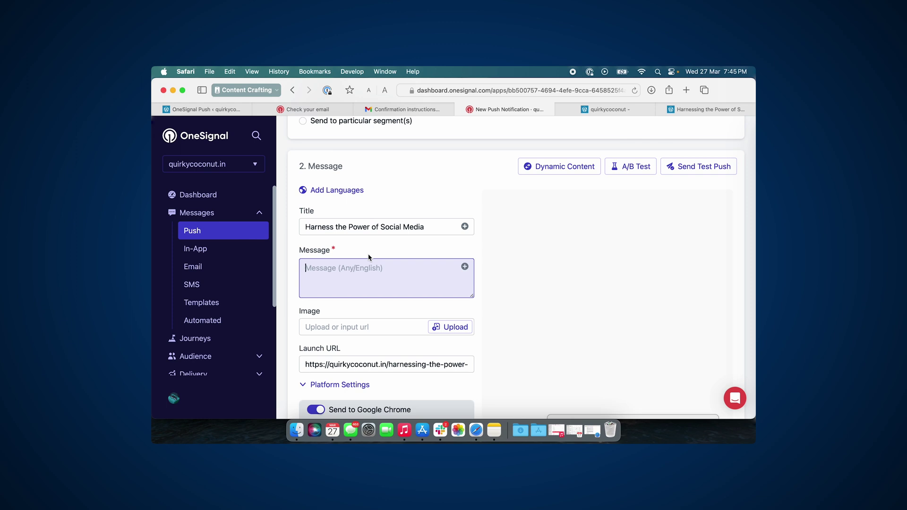
text(H)
key(BackSpace)
text(Learn unique ways to harness the full poten)
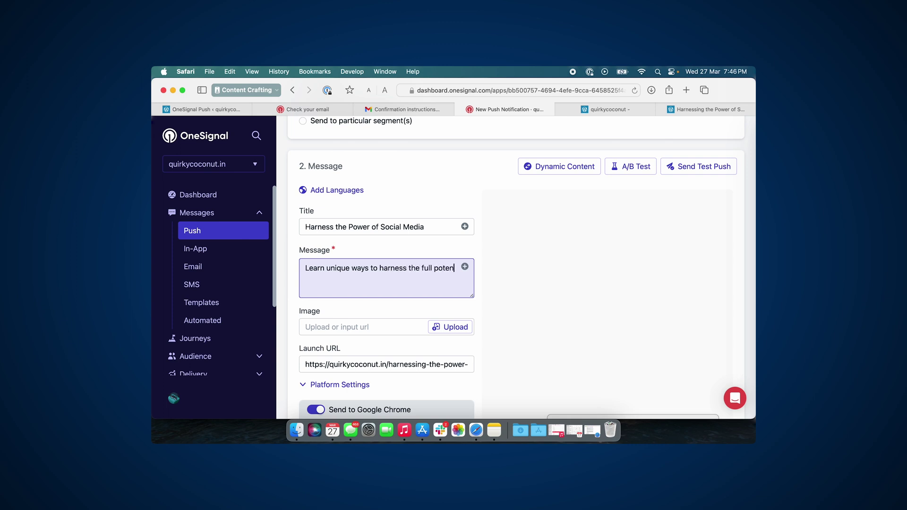
text(tial of social )
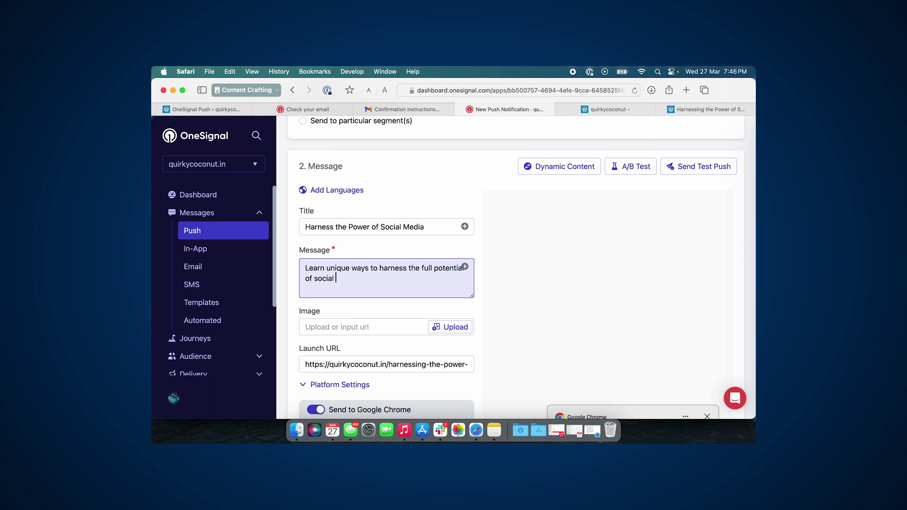
text(media platforms)
Scroll down past the Delivery Schedule and open the Review Your Message summary
scroll(380, 191, down, 3)
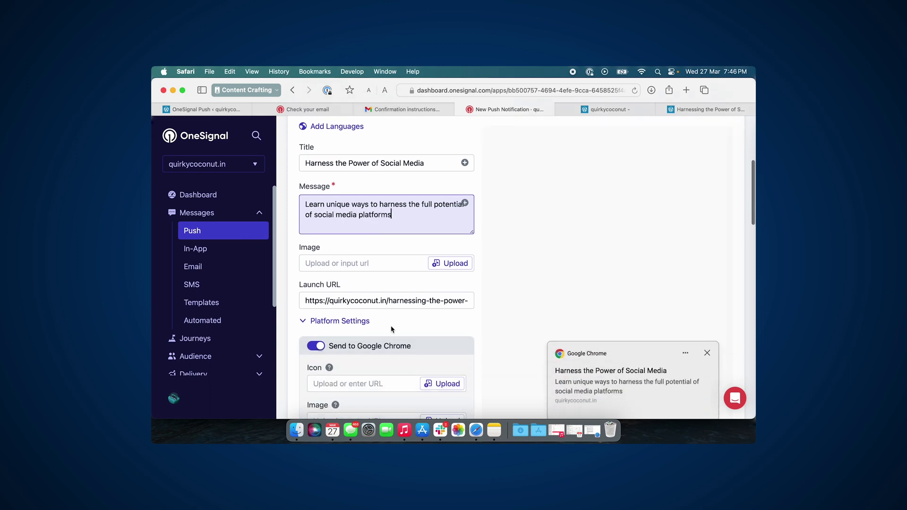
scroll(380, 192, down, 3)
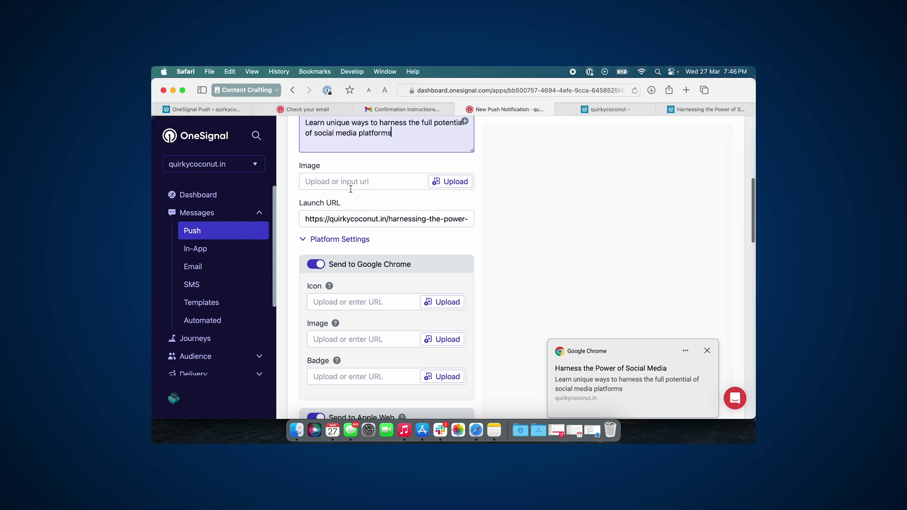
scroll(350, 186, up, 5)
scroll(542, 287, down, 15)
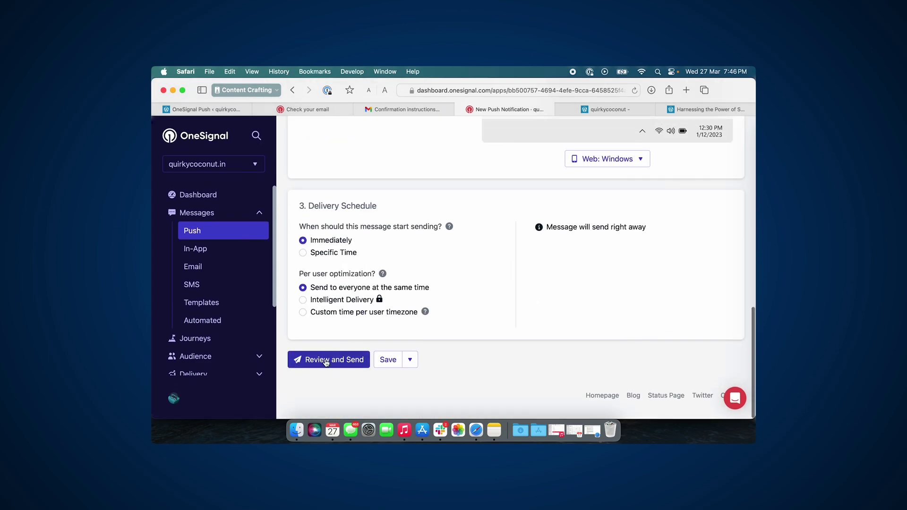
click(326, 361)
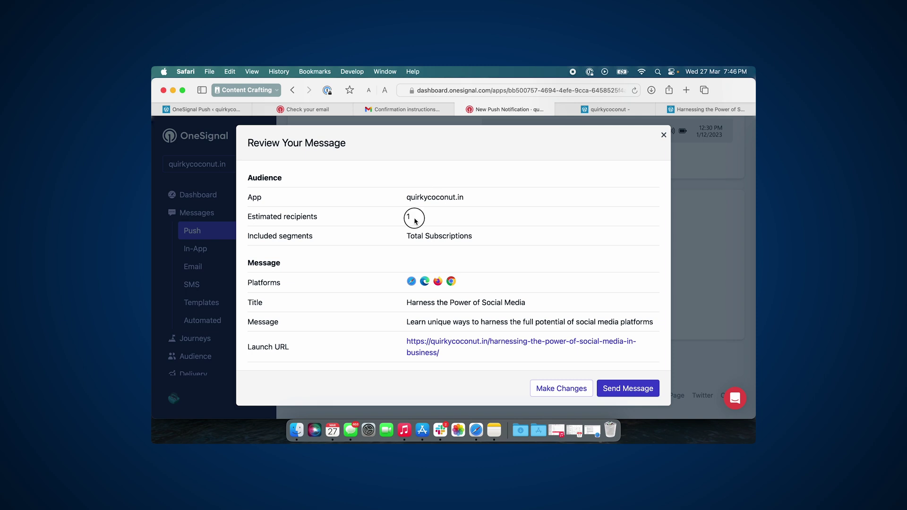
Confirm the estimate of 1 recipient and send the push message immediately
drag(415, 218, 402, 218)
click(436, 218)
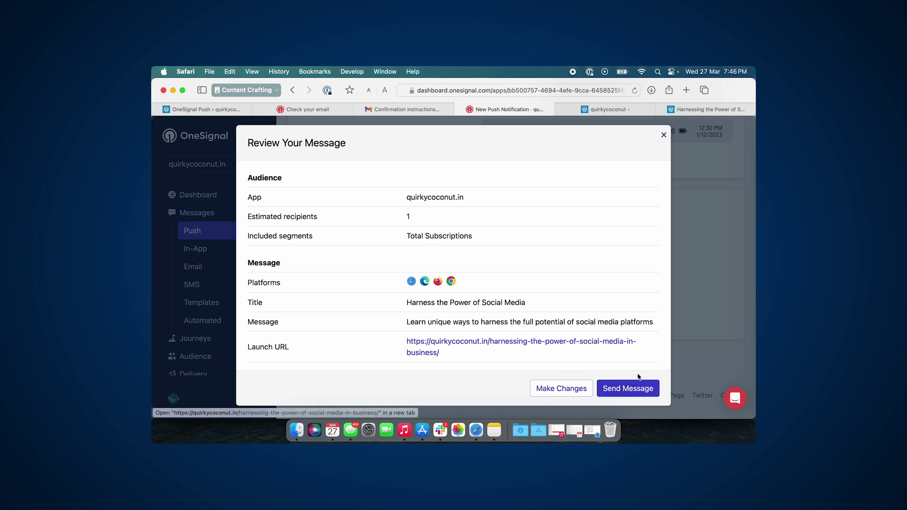
click(645, 393)
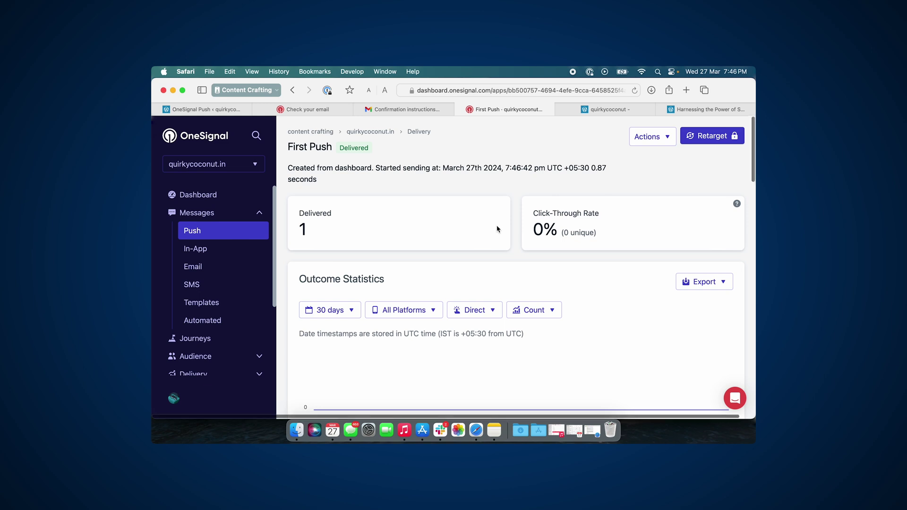
scroll(498, 229, down, 1)
Review First Push's stats showing 1 delivered to Apple Web, then open Notification Center
scroll(498, 229, up, 1)
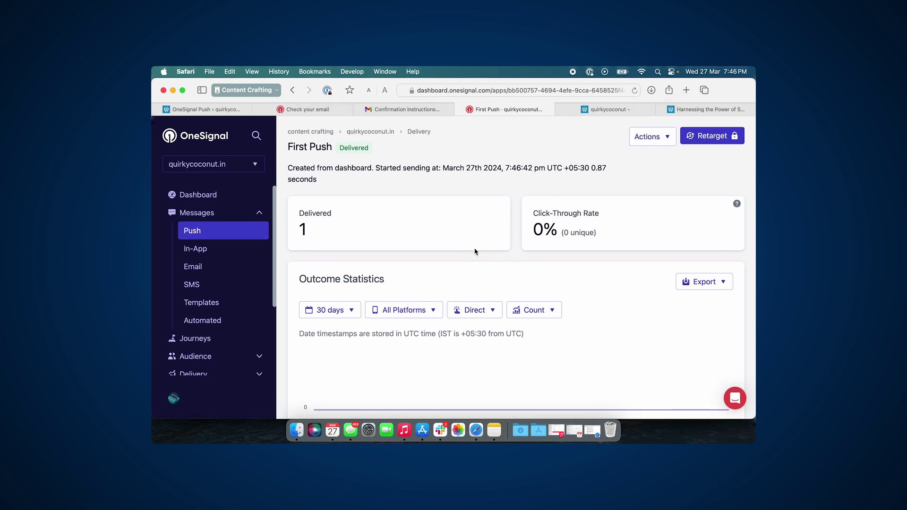
scroll(475, 251, down, 2)
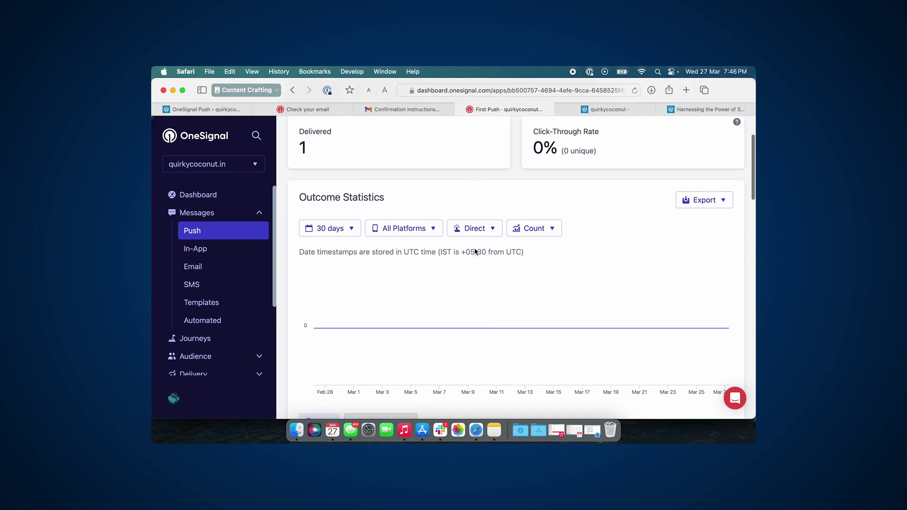
scroll(474, 252, up, 3)
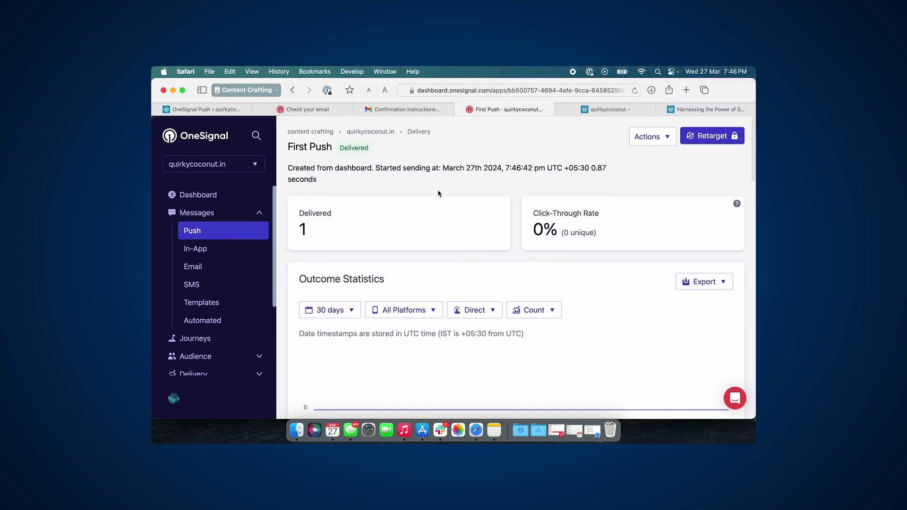
scroll(433, 209, down, 5)
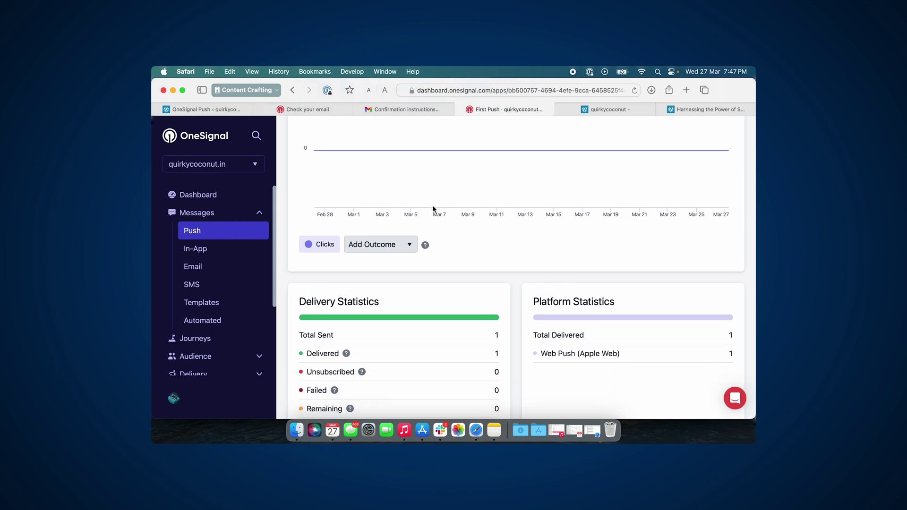
scroll(434, 208, up, 6)
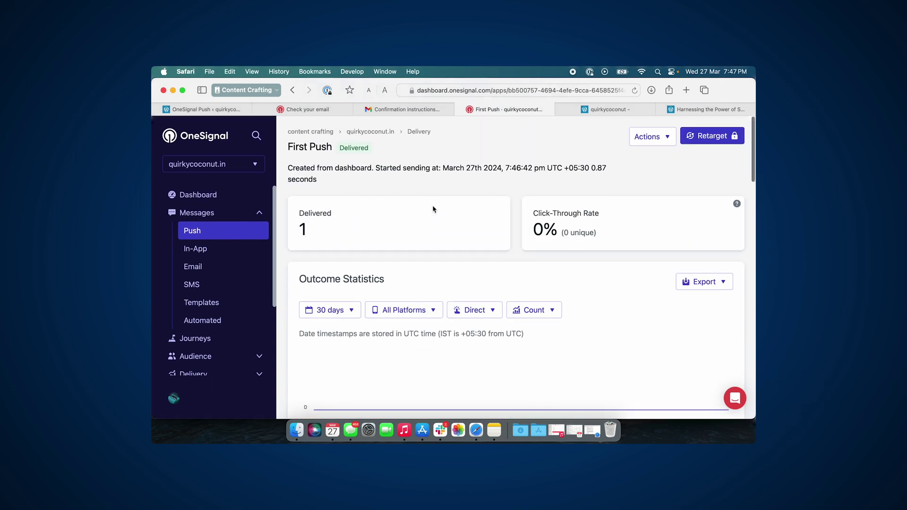
scroll(433, 208, left, 3)
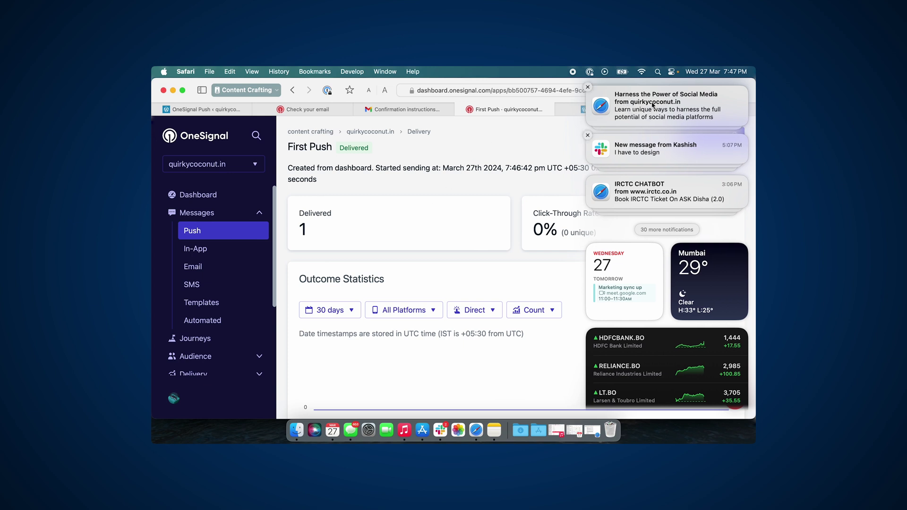
Expand the stacked quirkycoconut.in notifications to reveal the earlier 'Thanks for subscribing!' welcome
click(604, 110)
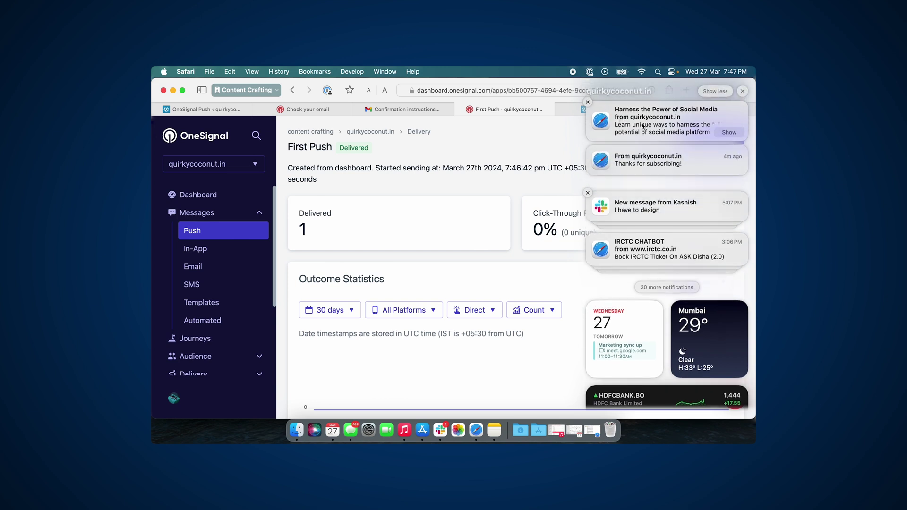